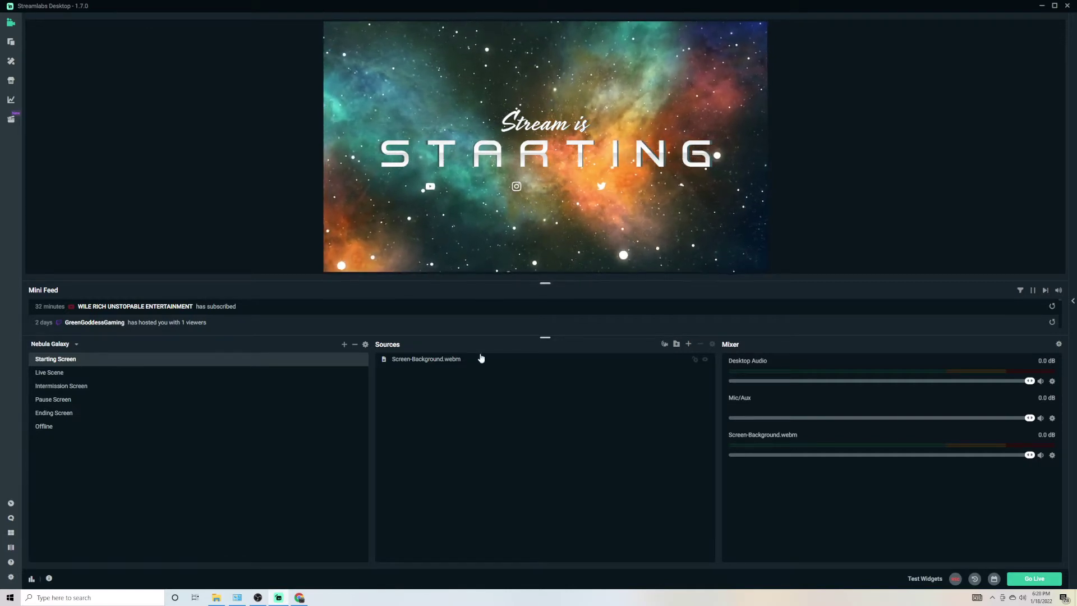
click(688, 344)
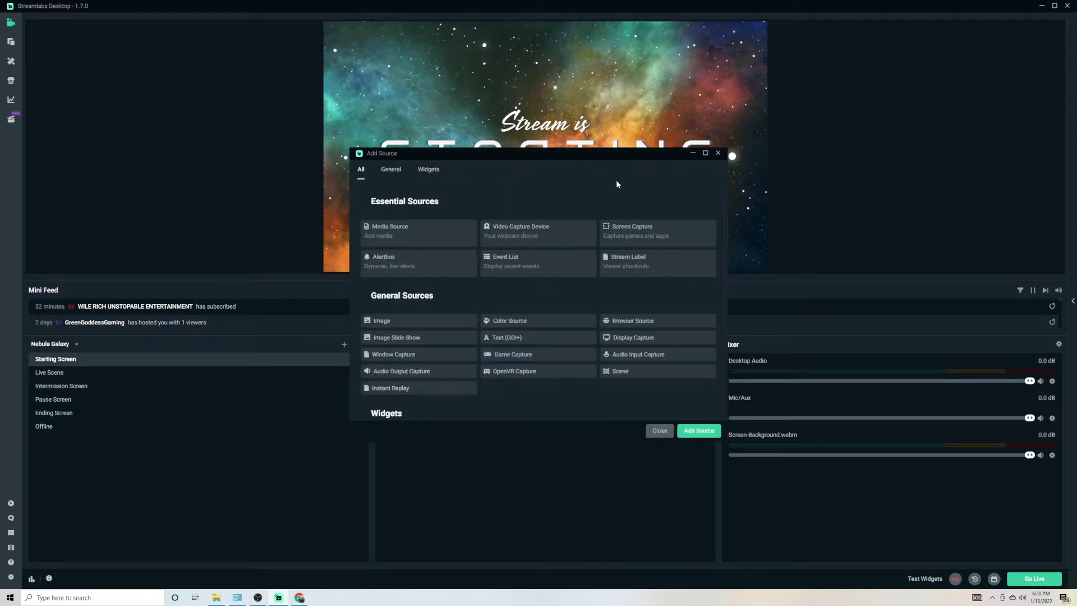
click(394, 321)
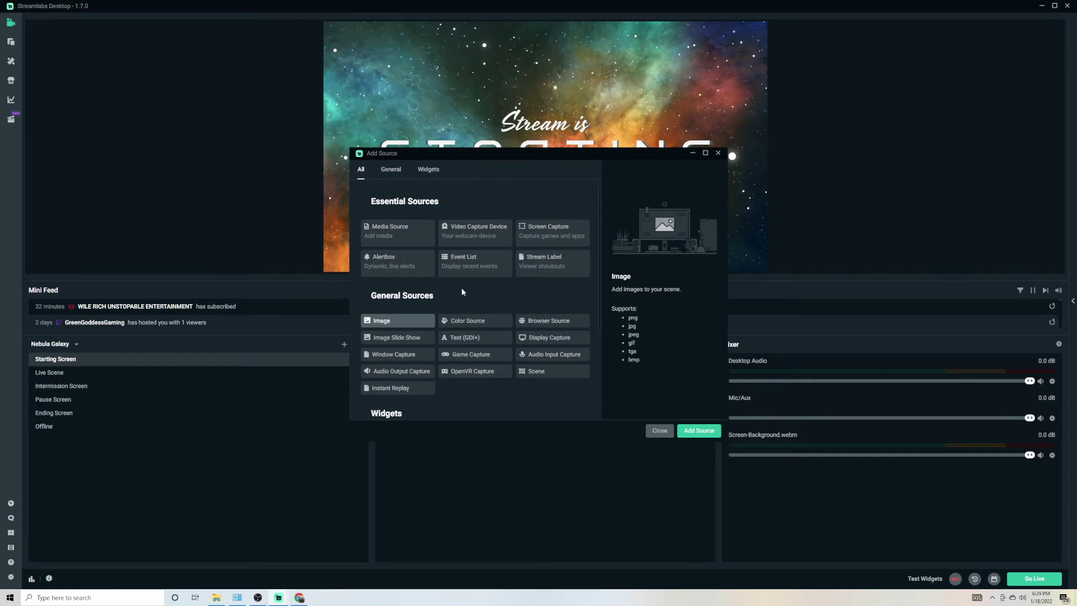
click(699, 430)
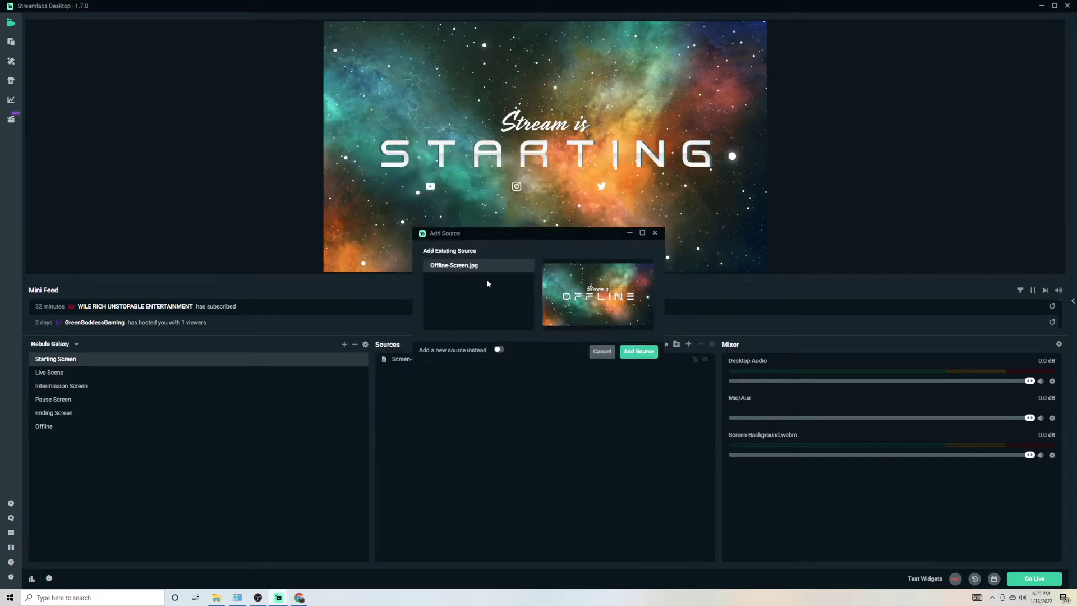
click(497, 350)
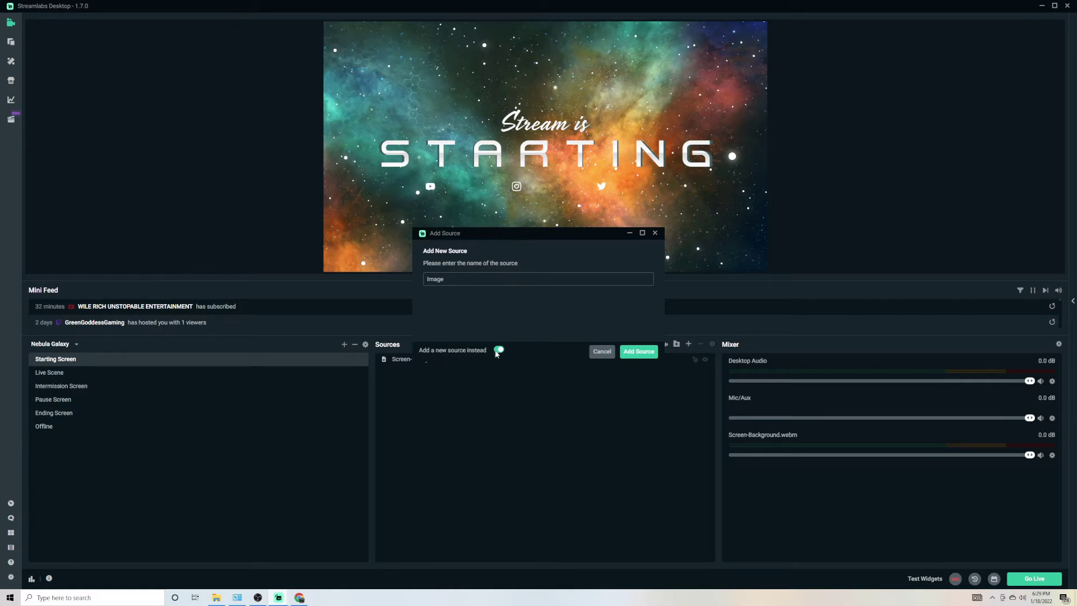
click(637, 354)
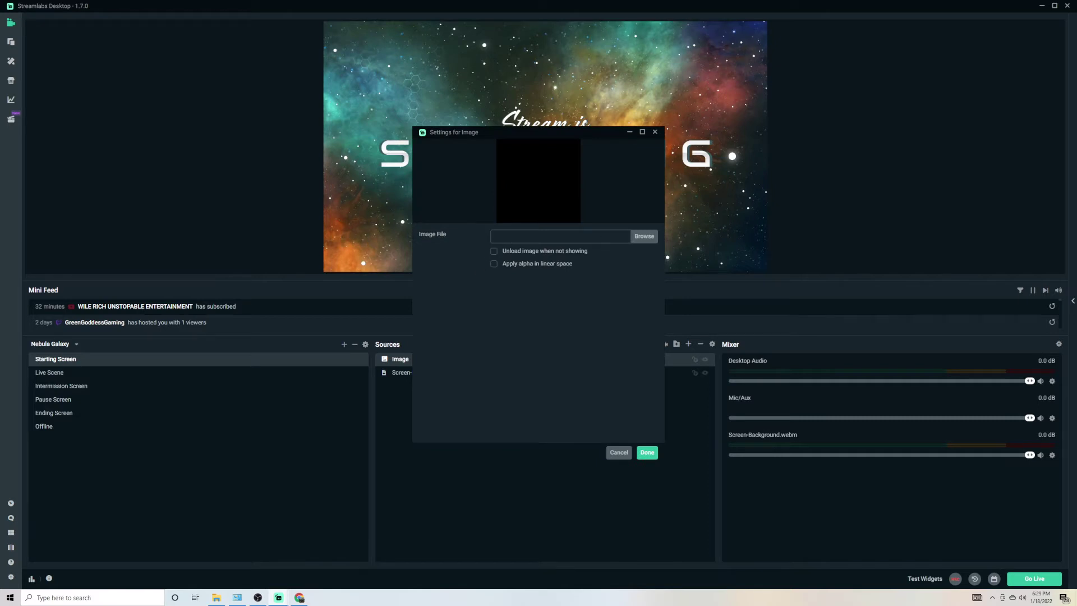
click(619, 452)
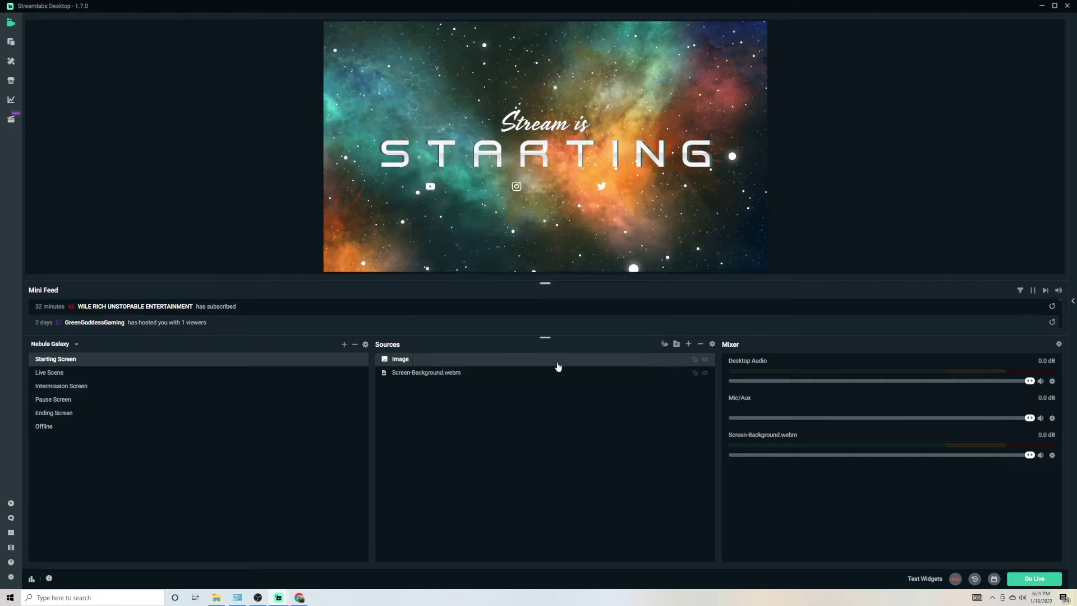
double_click(419, 365)
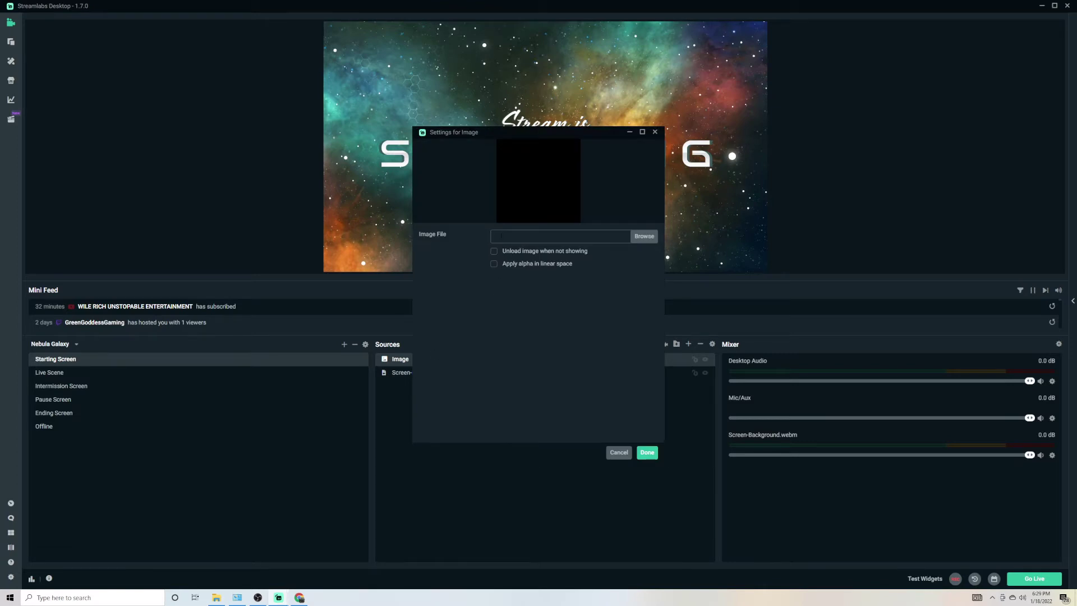
click(619, 452)
right_click(416, 365)
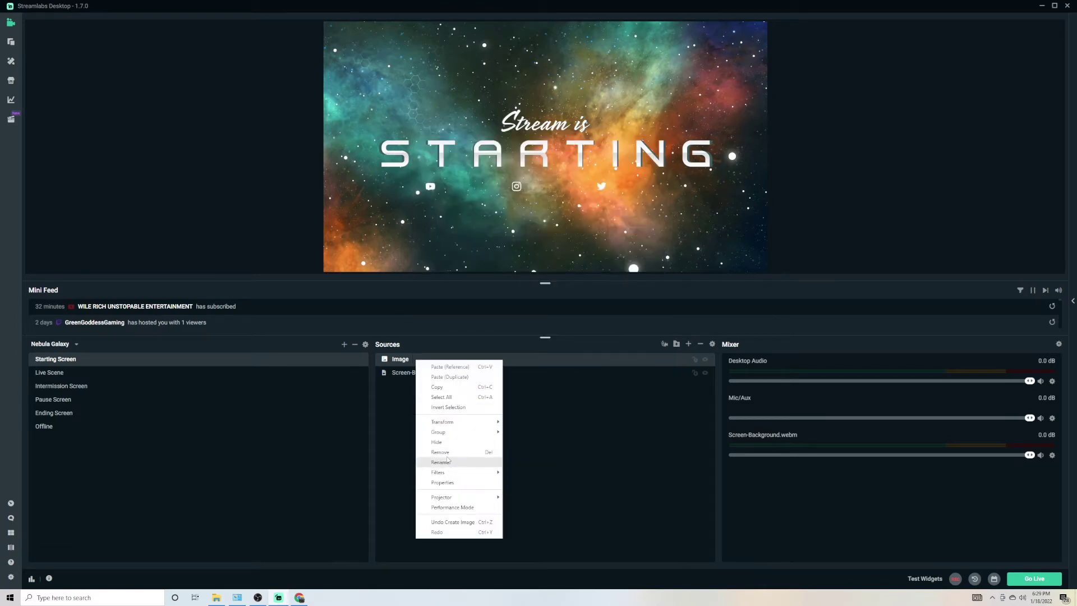
click(443, 463)
click(551, 300)
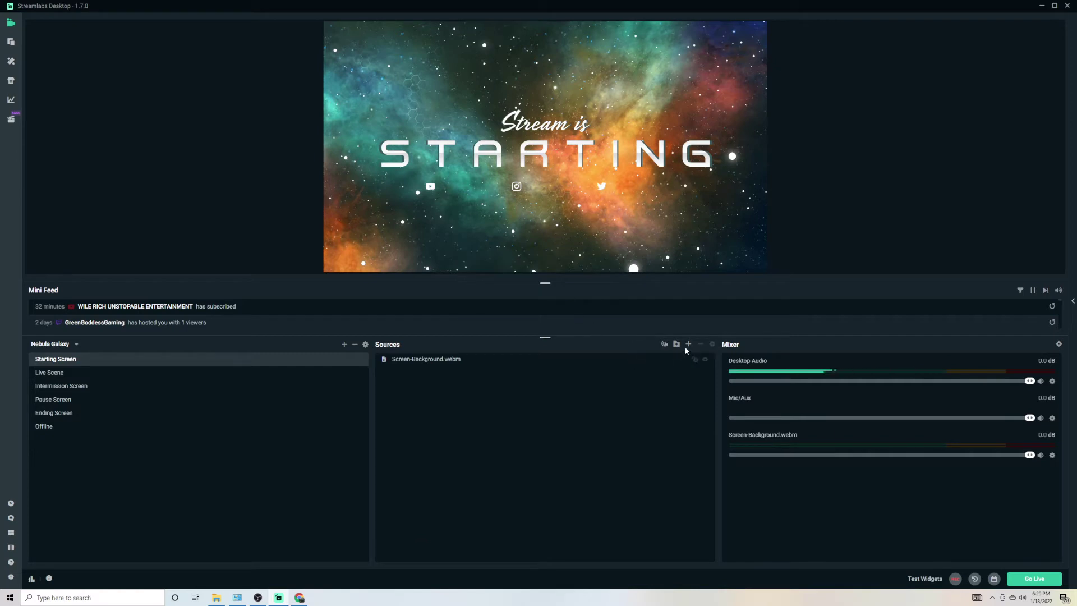
- Add a new Image source named RS using the RS.png logo file
click(688, 344)
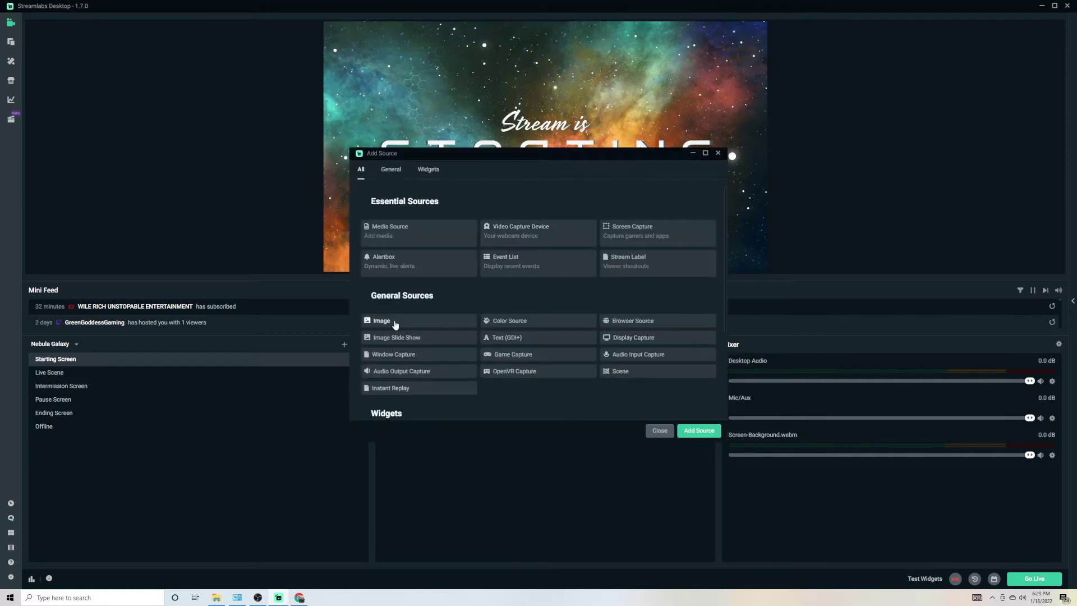
click(395, 322)
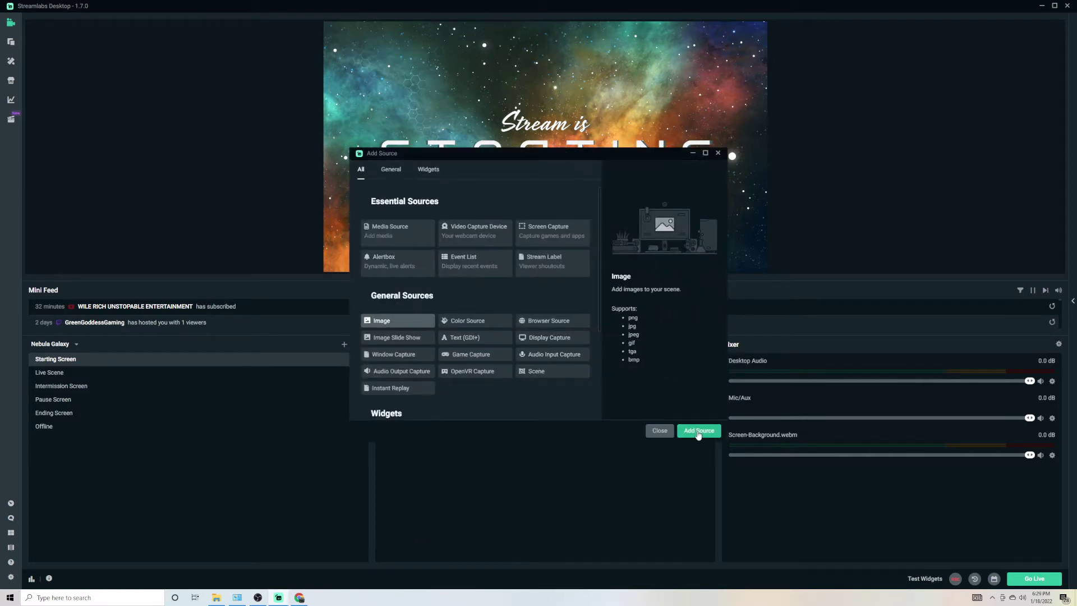
click(699, 430)
click(497, 350)
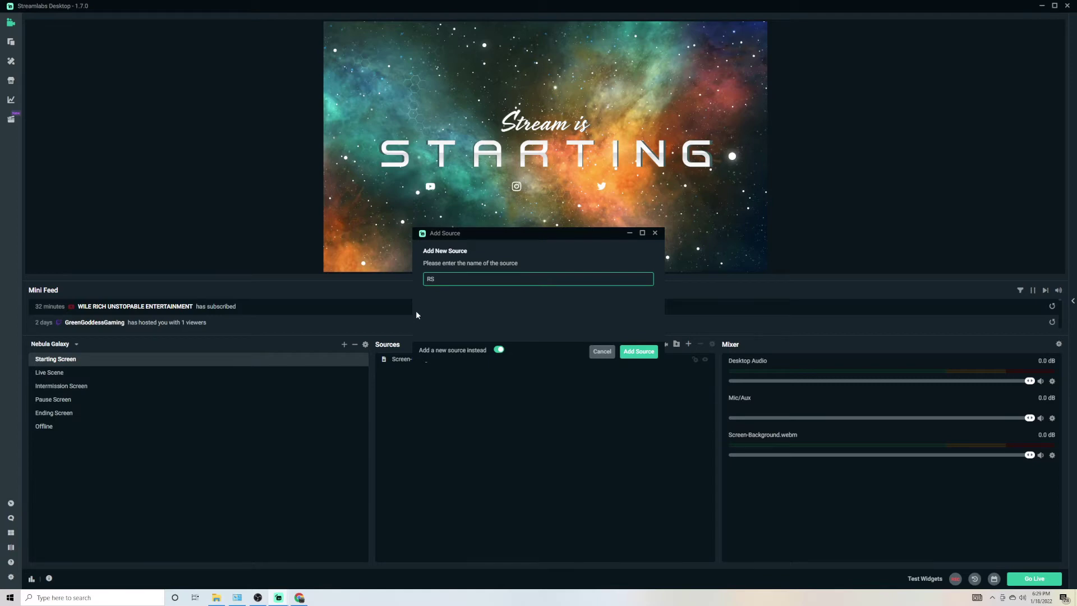
click(638, 351)
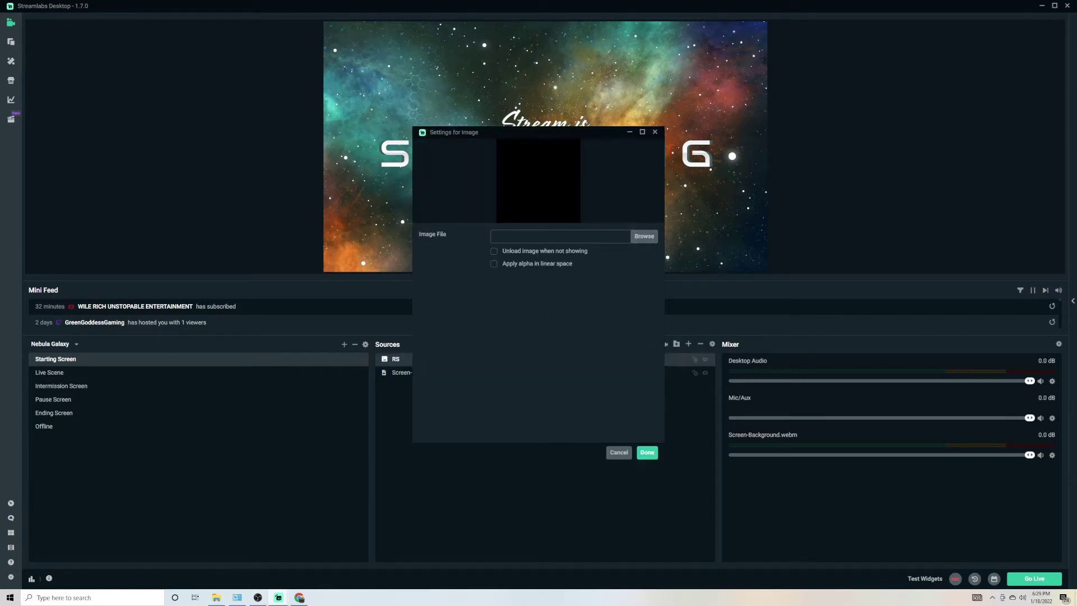
double_click(577, 210)
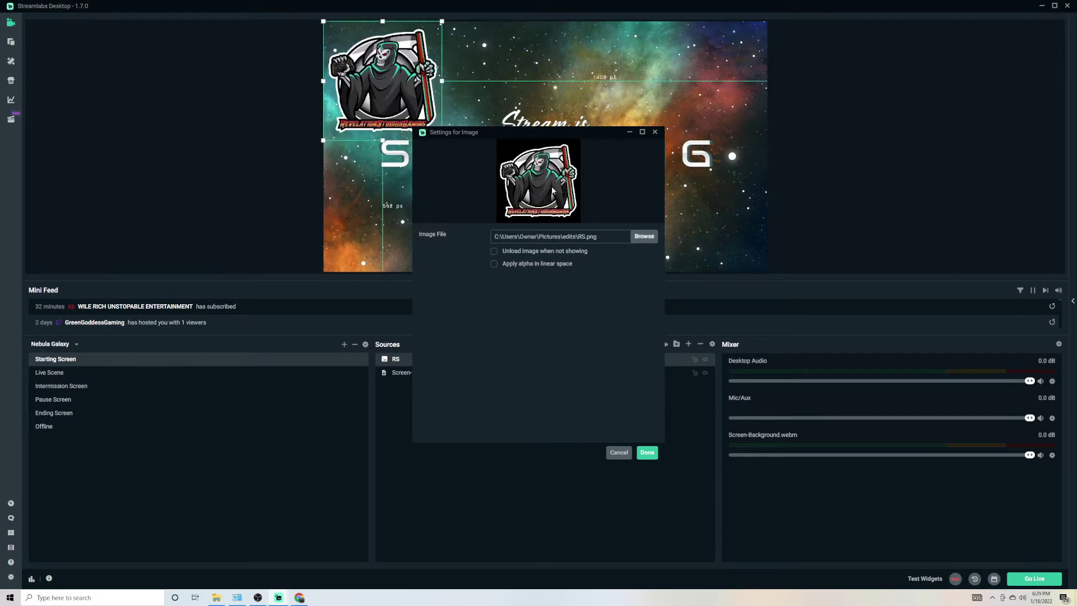
click(643, 452)
- Shrink the RS logo and place it in the scene's top-right corner
drag(375, 82, 671, 89)
drag(614, 148, 655, 108)
drag(709, 70, 696, 85)
click(878, 88)
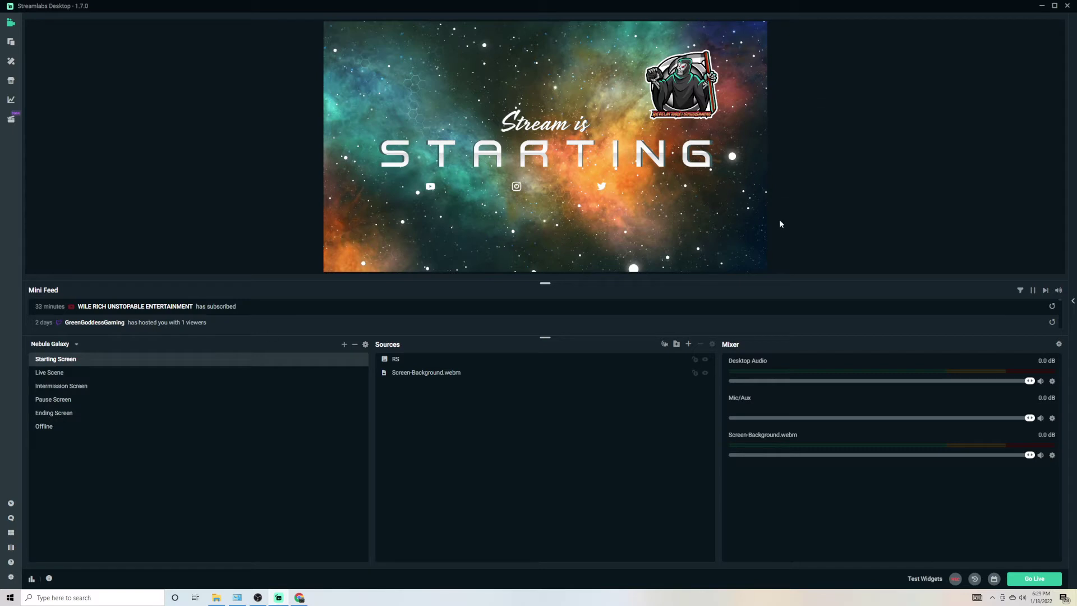
- Copy the RS logo source from the Starting Screen
click(397, 360)
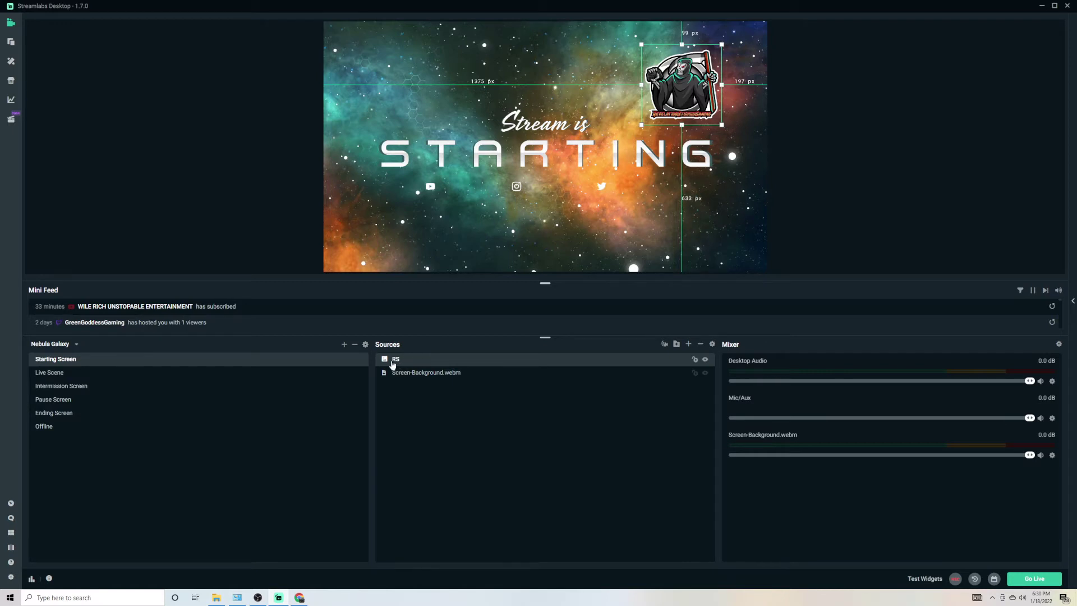
right_click(418, 364)
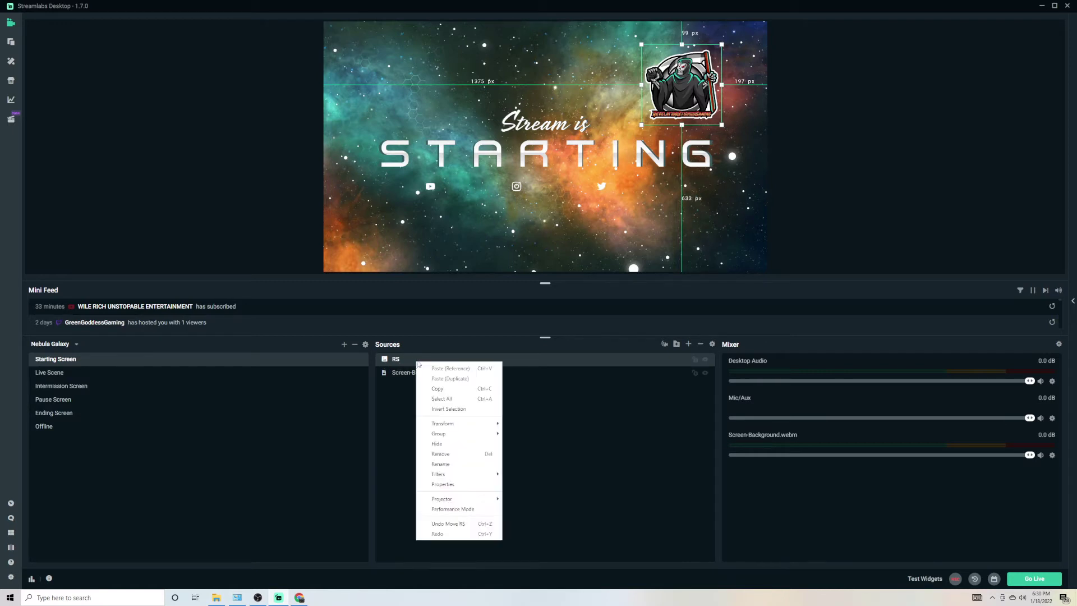
click(440, 389)
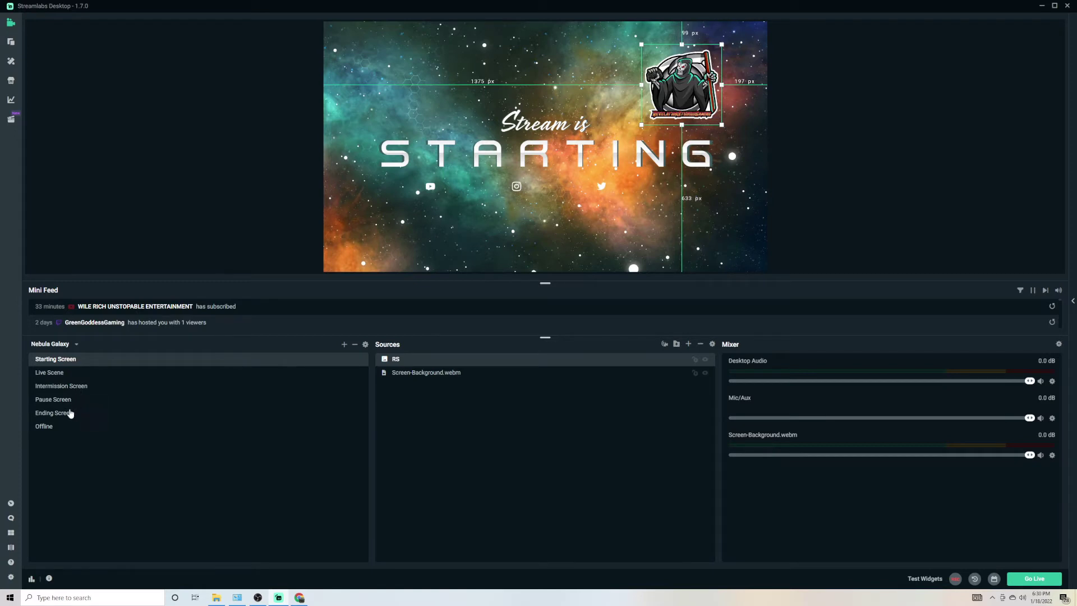
- Delete the Intermission Screen scene
click(77, 387)
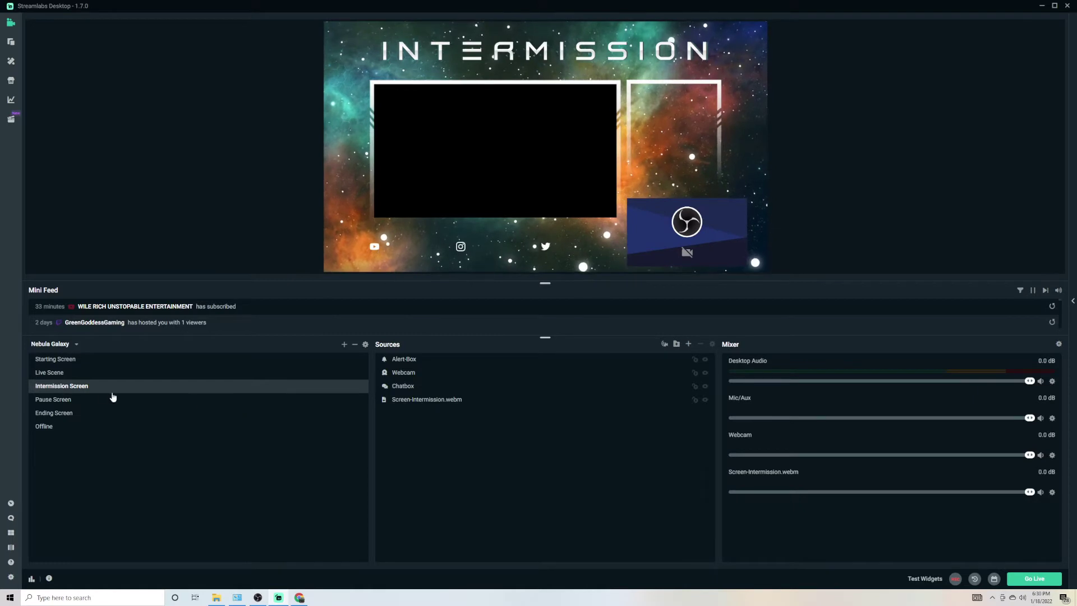
right_click(84, 389)
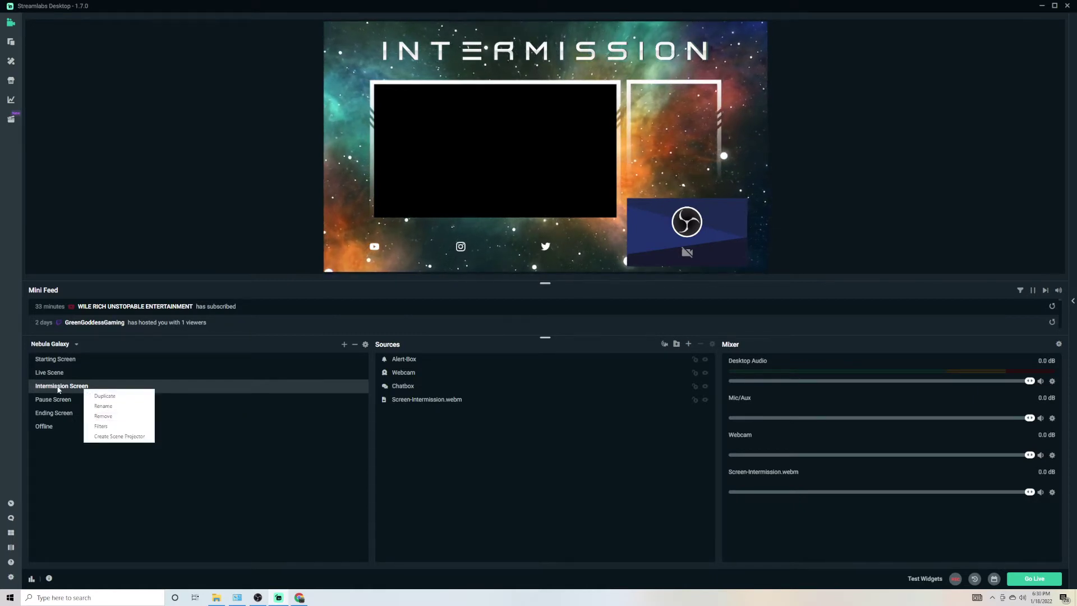
click(104, 415)
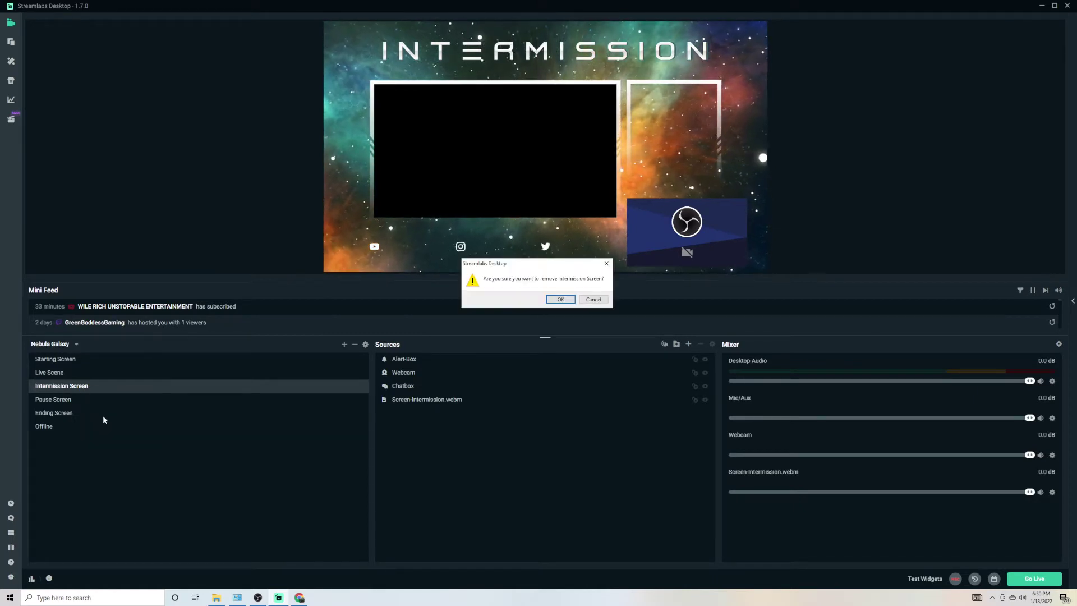
click(560, 299)
- Paste the RS logo into the Pause Screen scene's sources
click(73, 386)
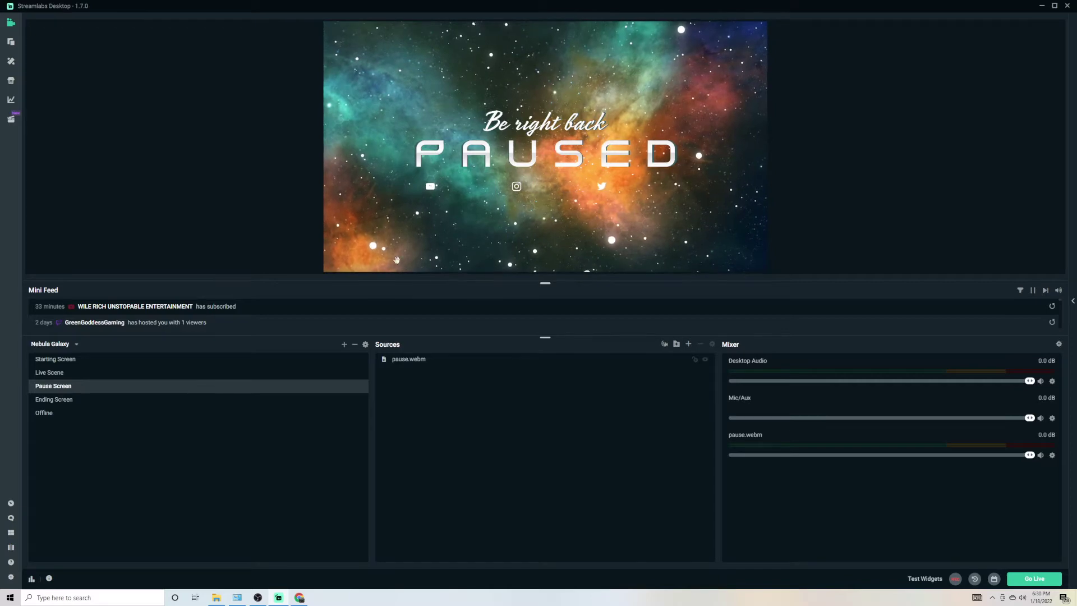
right_click(443, 406)
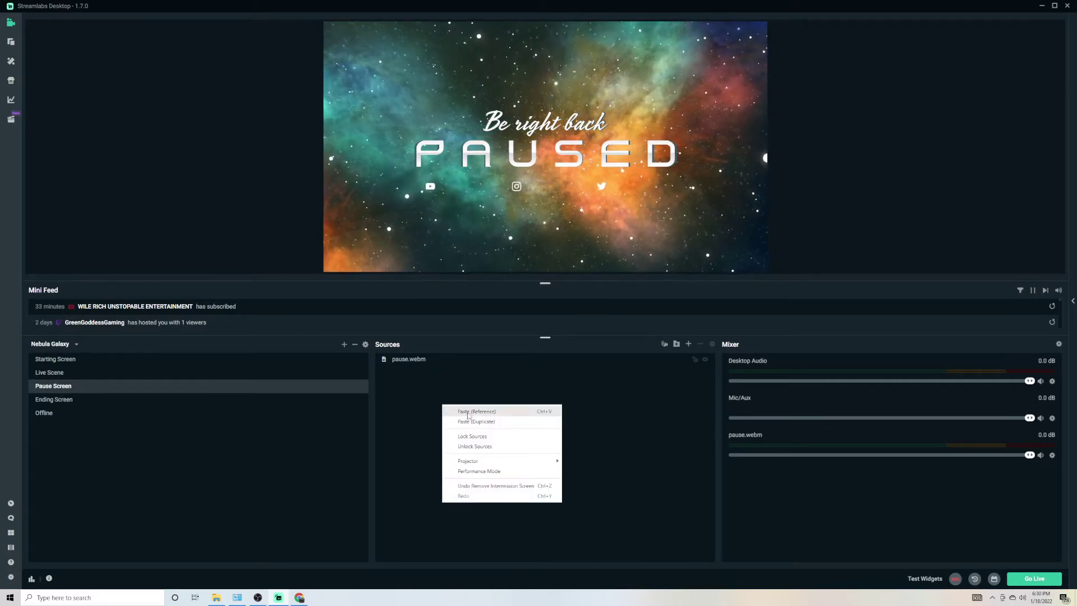
click(469, 414)
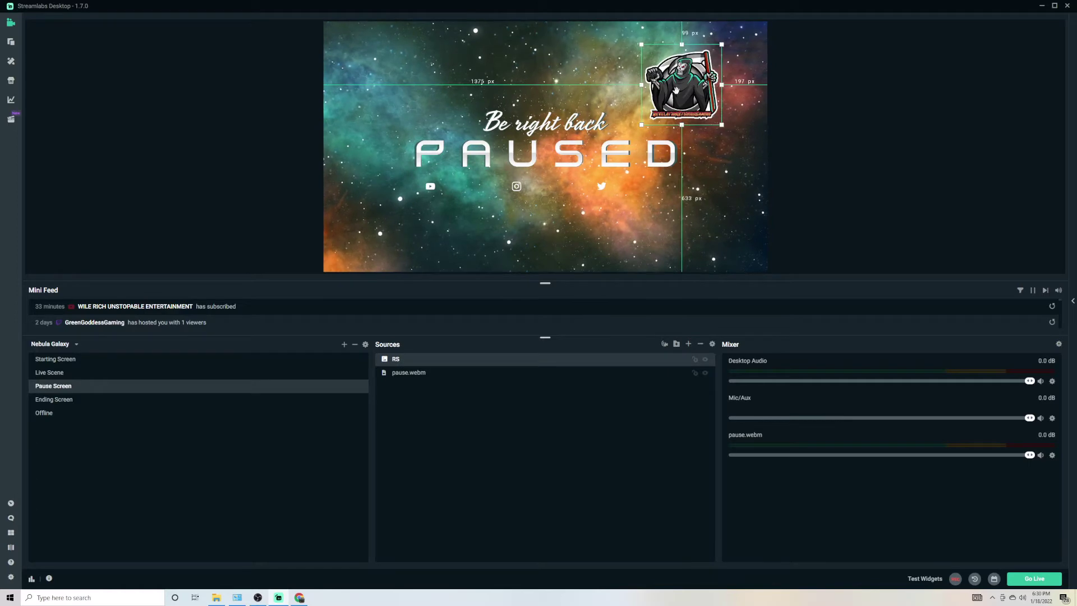
click(68, 359)
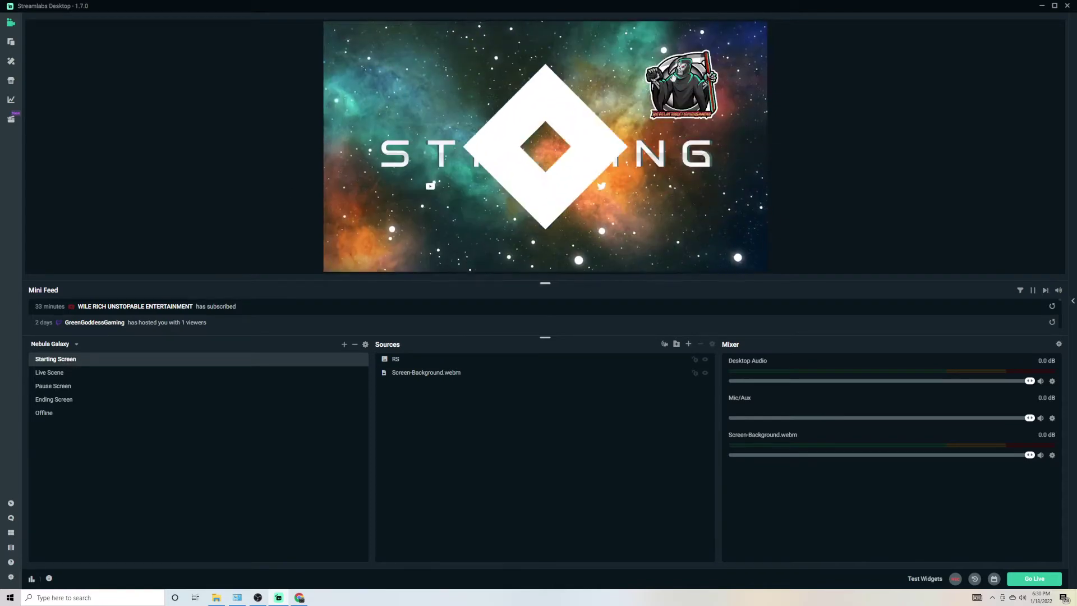
- Paste the RS logo by reference into Ending Screen, above ending.webm, and deselect it
click(68, 399)
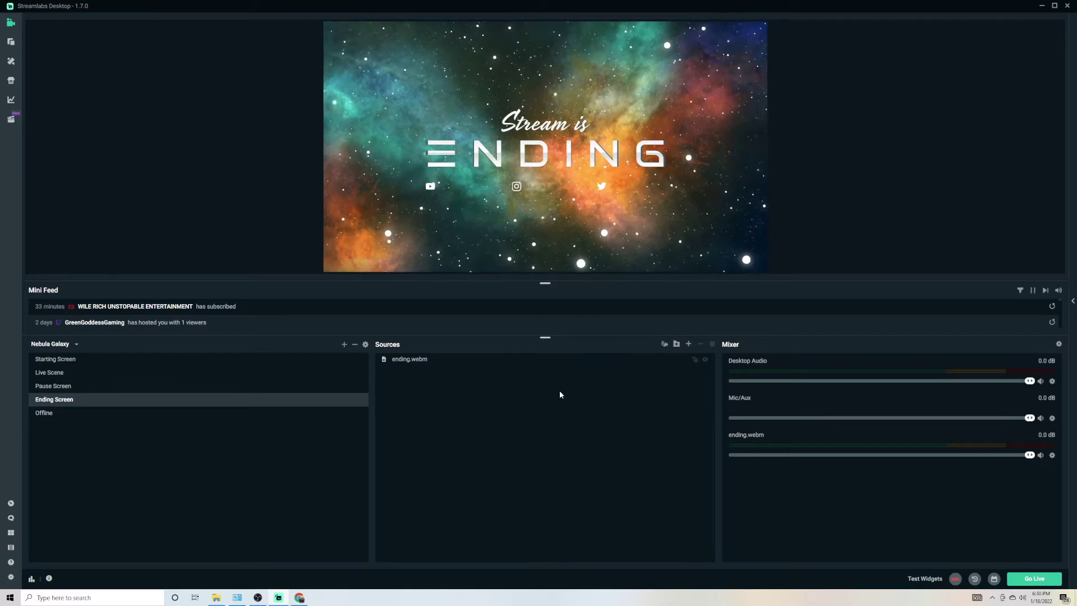
right_click(525, 412)
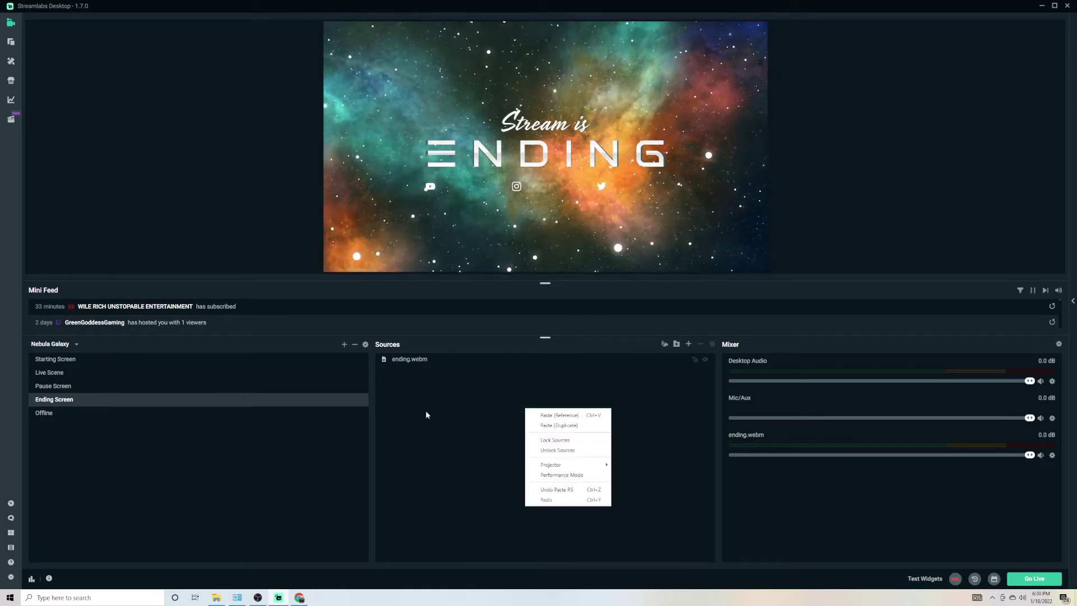
click(559, 416)
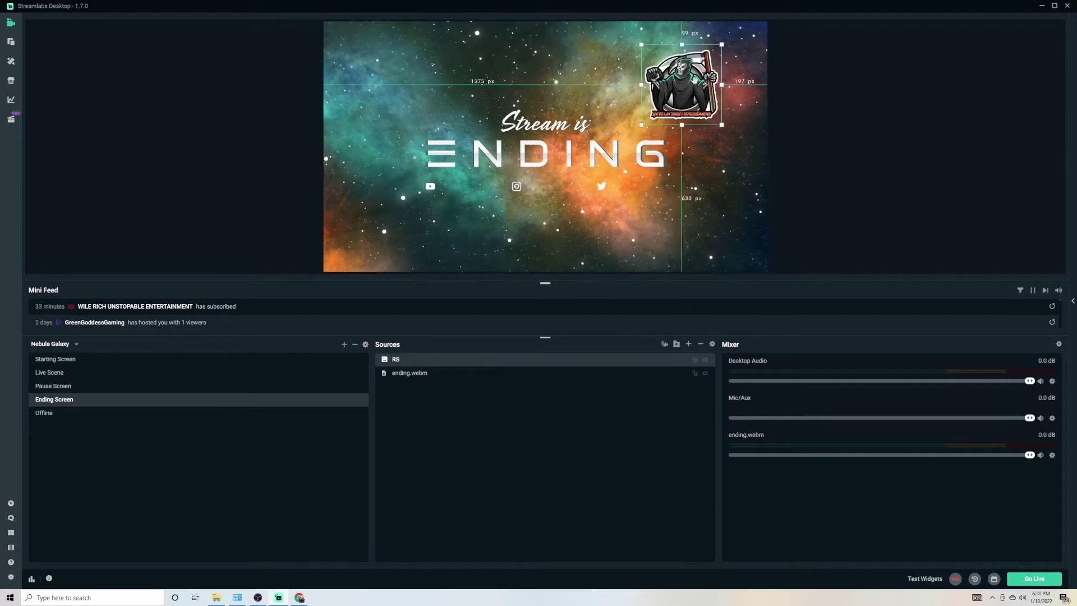
click(196, 127)
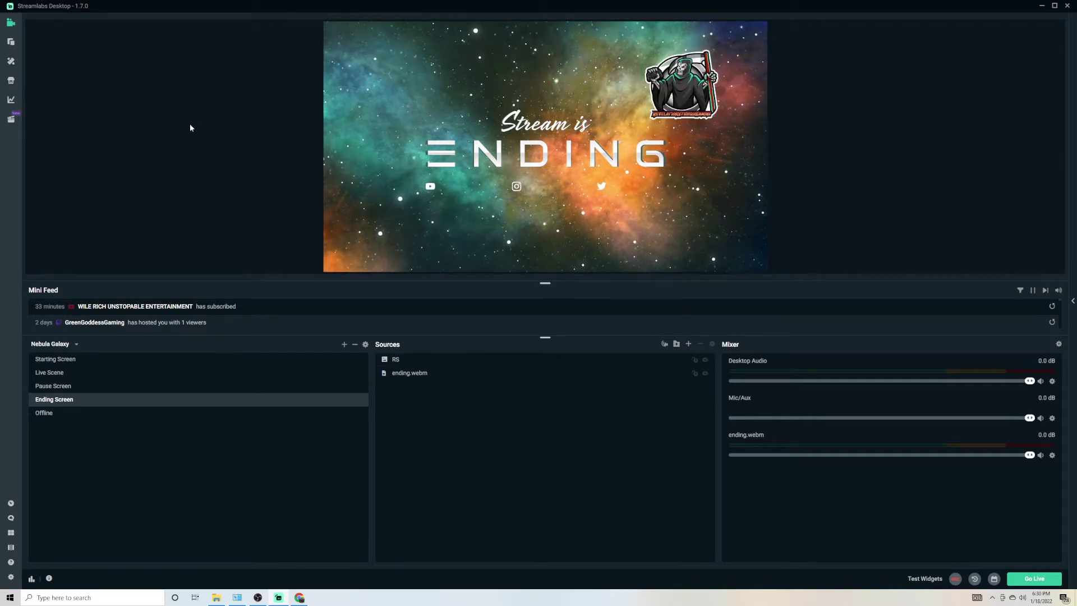
- In Live Scene, remove Webcam-full_no-boxes.webm and Webcam-greenscreen_no-boxes.webm
click(59, 375)
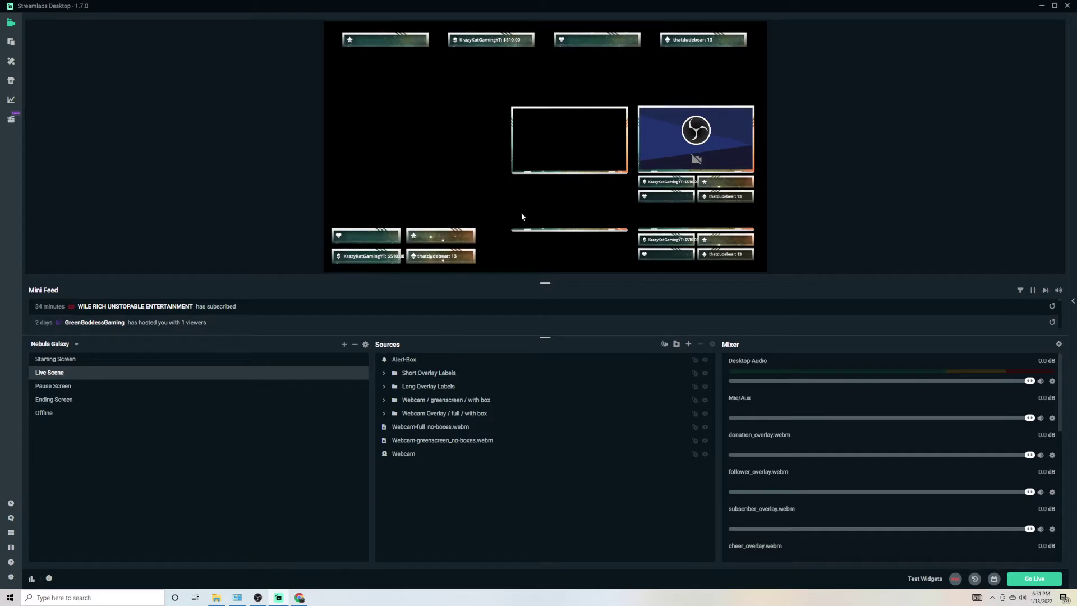
click(399, 433)
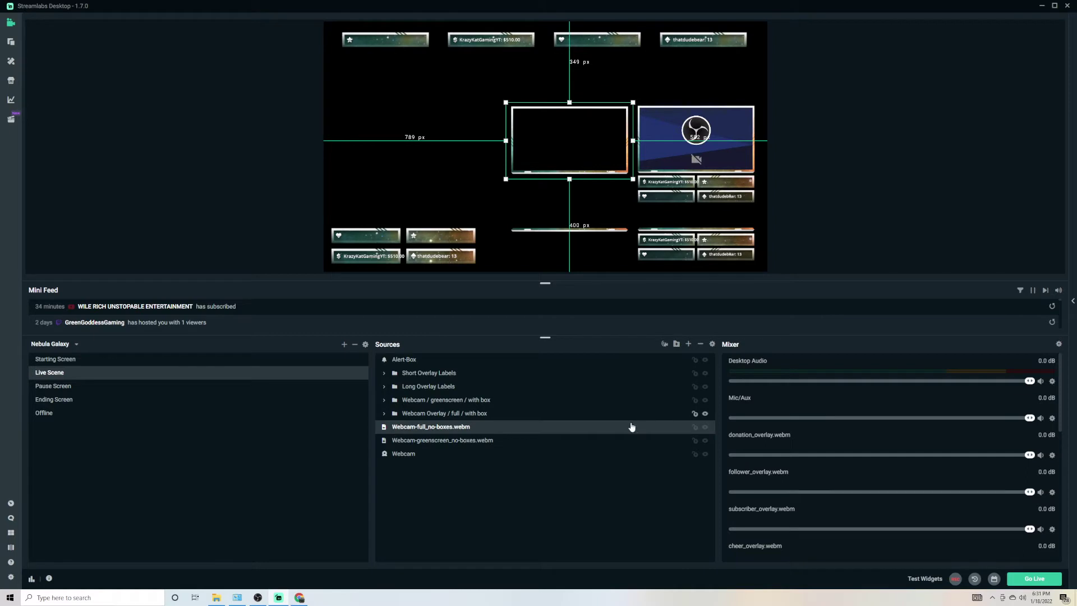
right_click(418, 429)
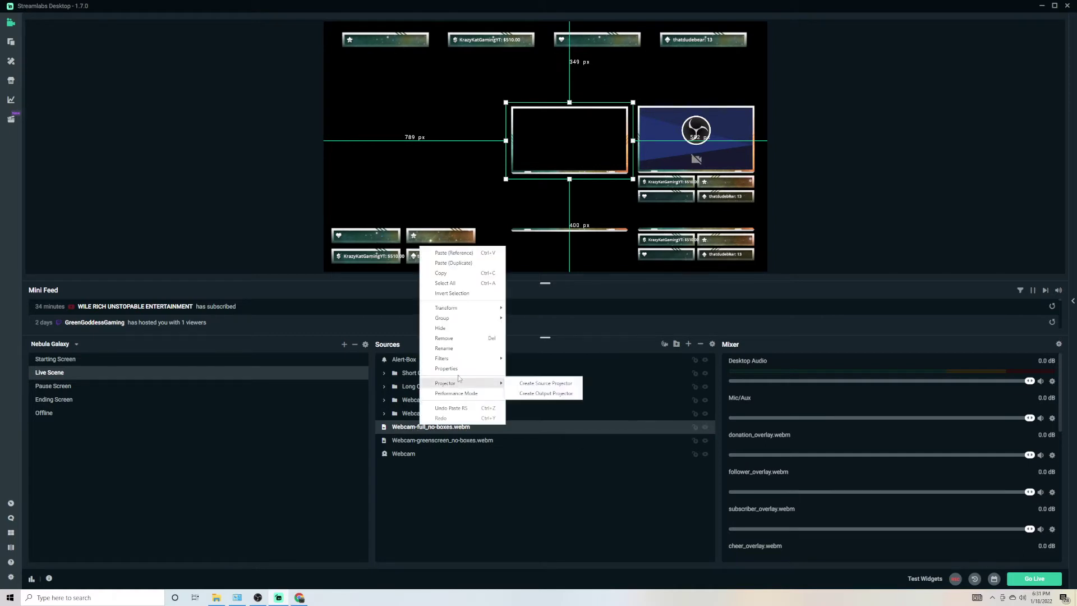
click(455, 343)
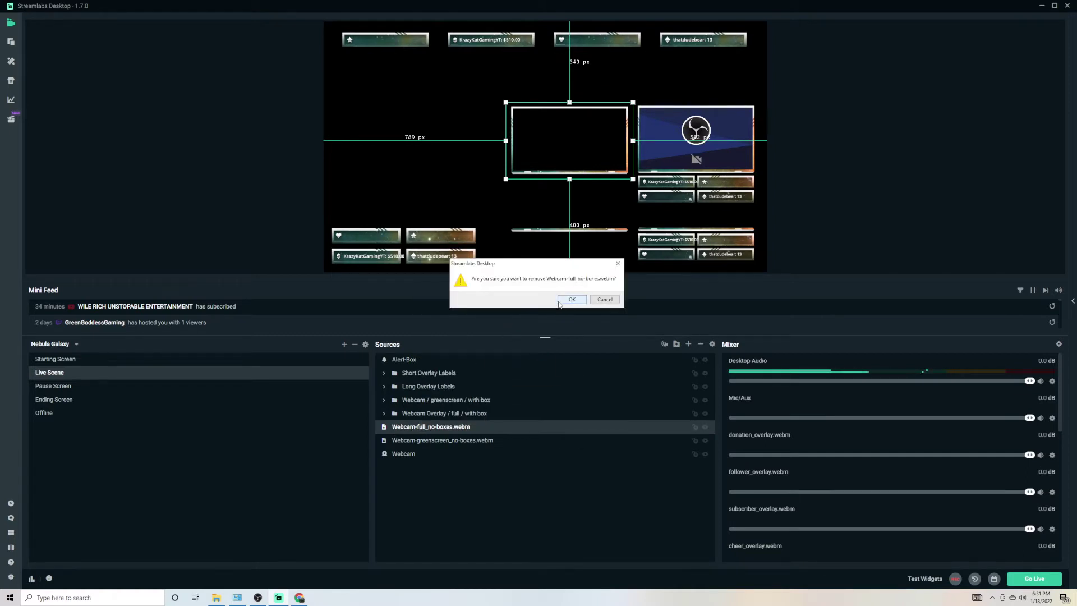
click(558, 302)
right_click(414, 427)
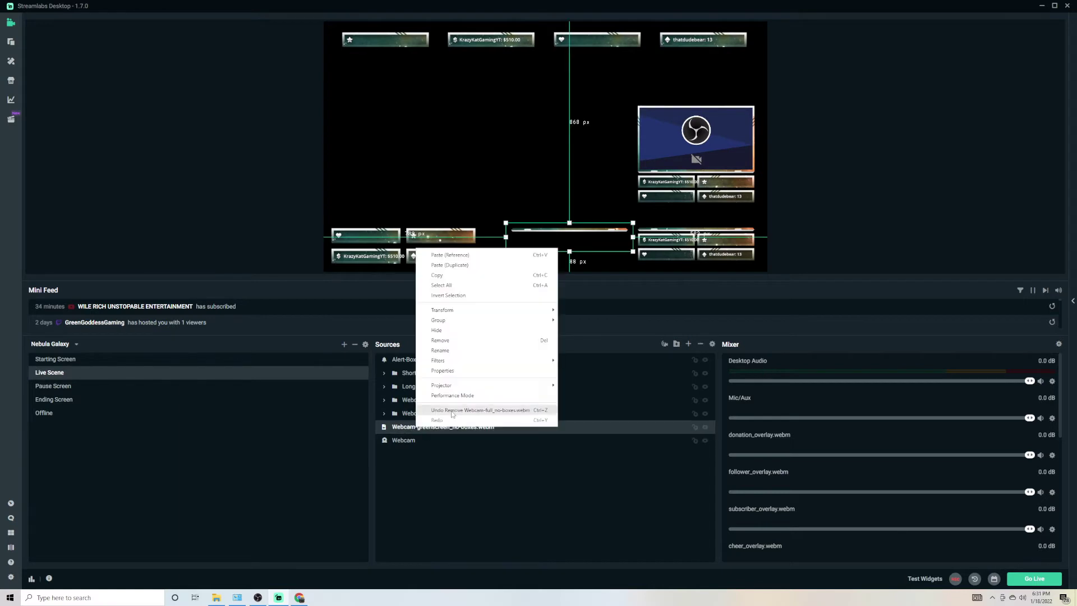
click(462, 343)
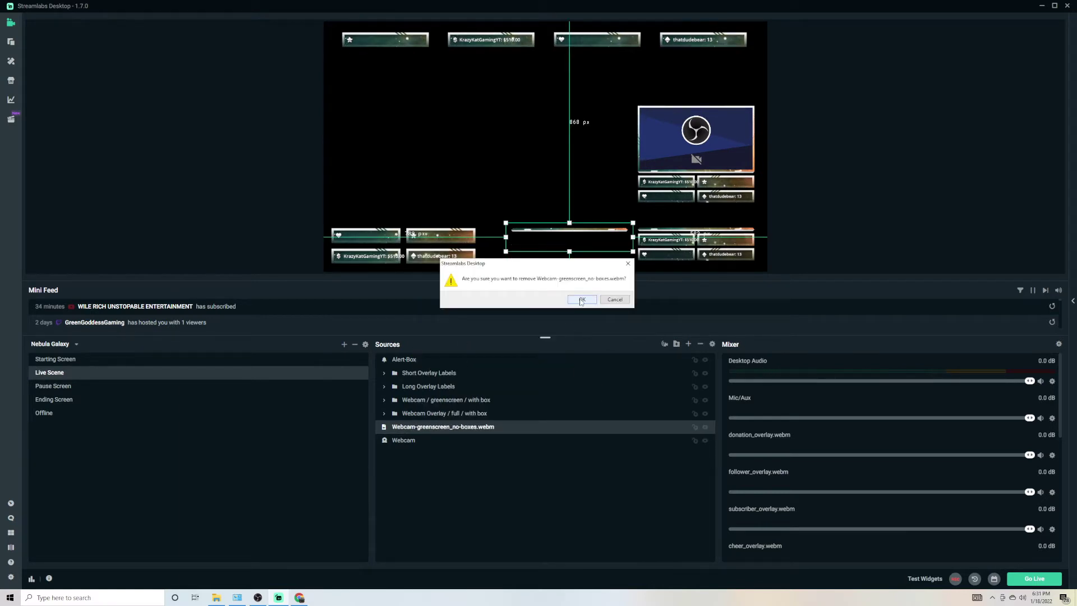
click(581, 300)
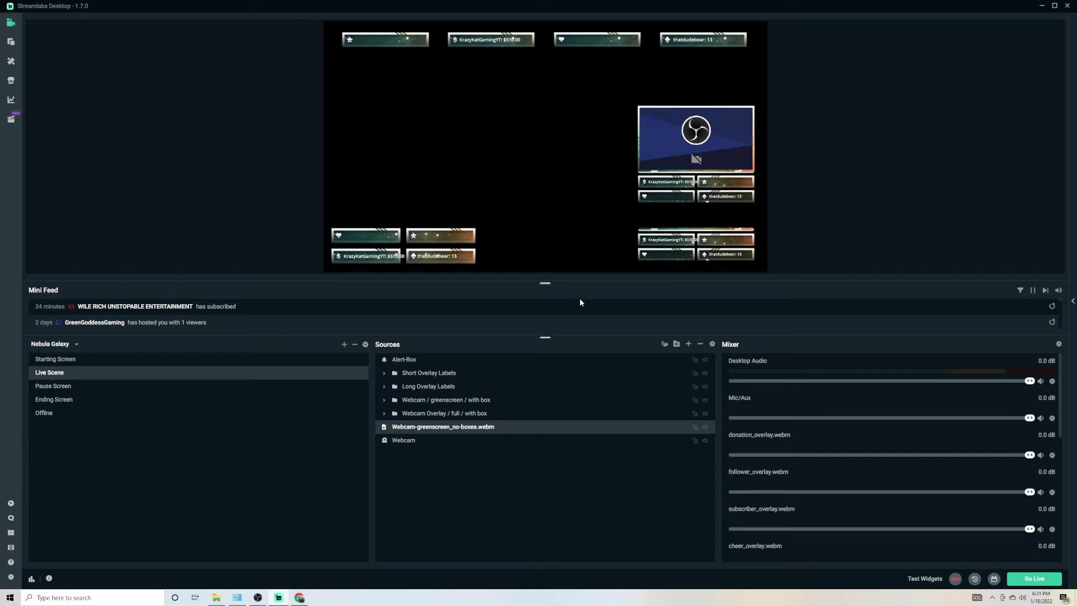
- Remove the Webcam / greenscreen / with box and Webcam Overlay / full / with box groups
right_click(419, 402)
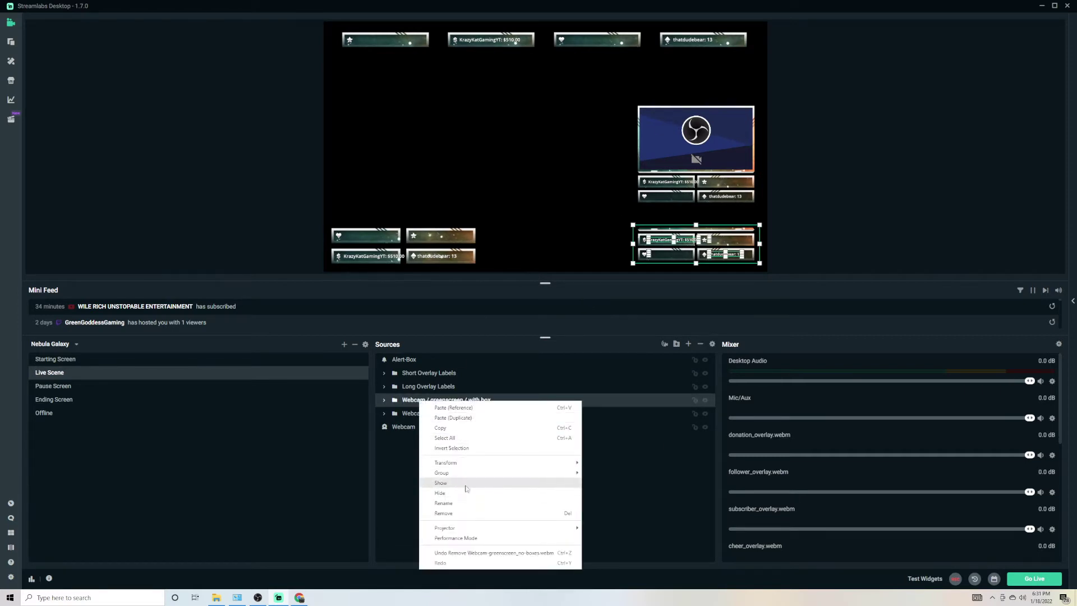
click(464, 513)
click(552, 300)
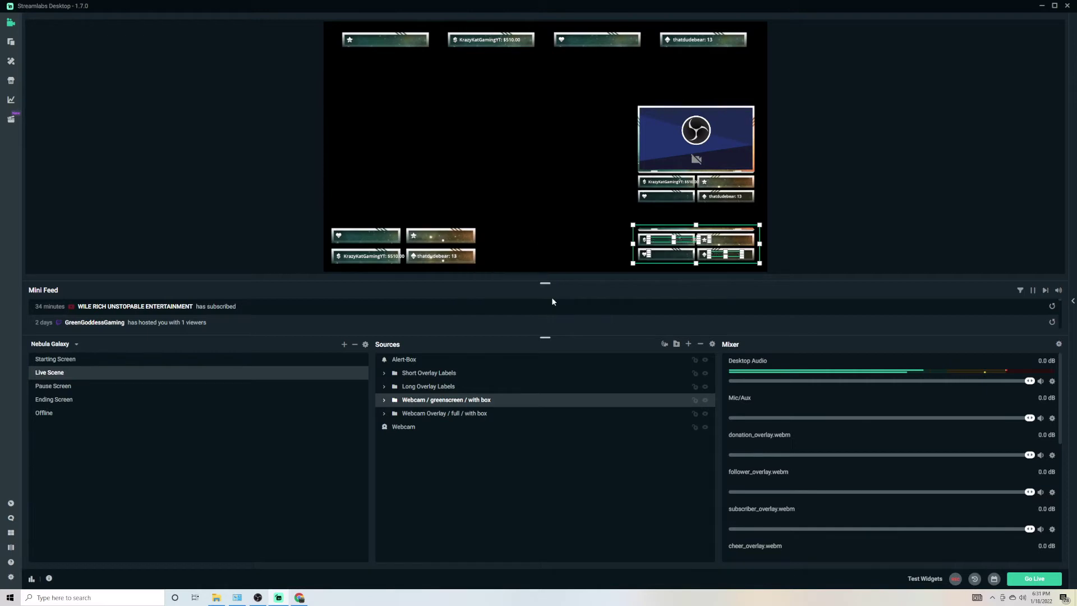
right_click(428, 401)
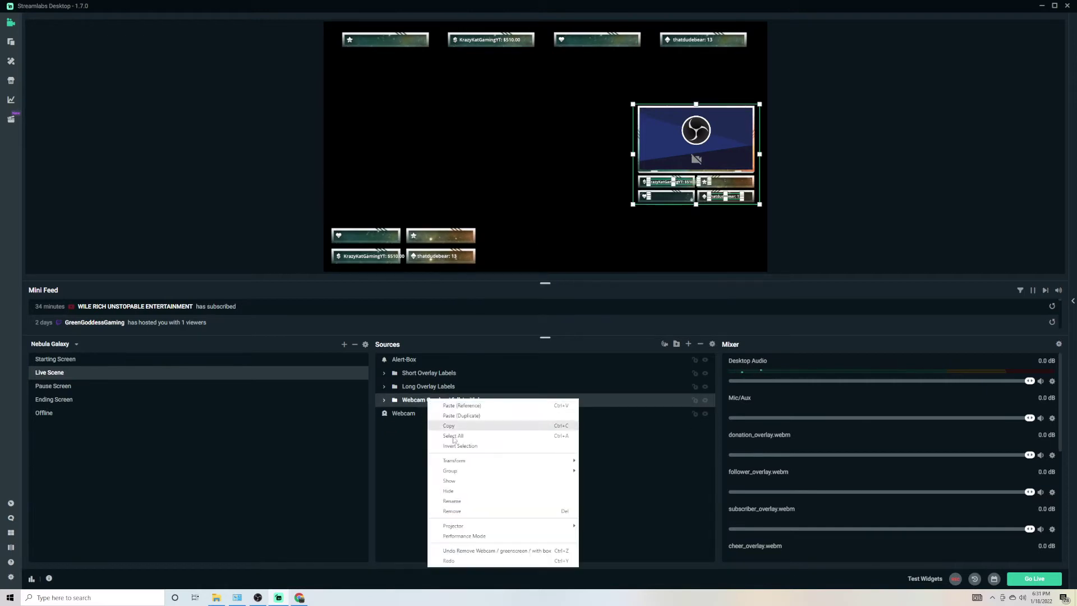
click(458, 511)
click(559, 299)
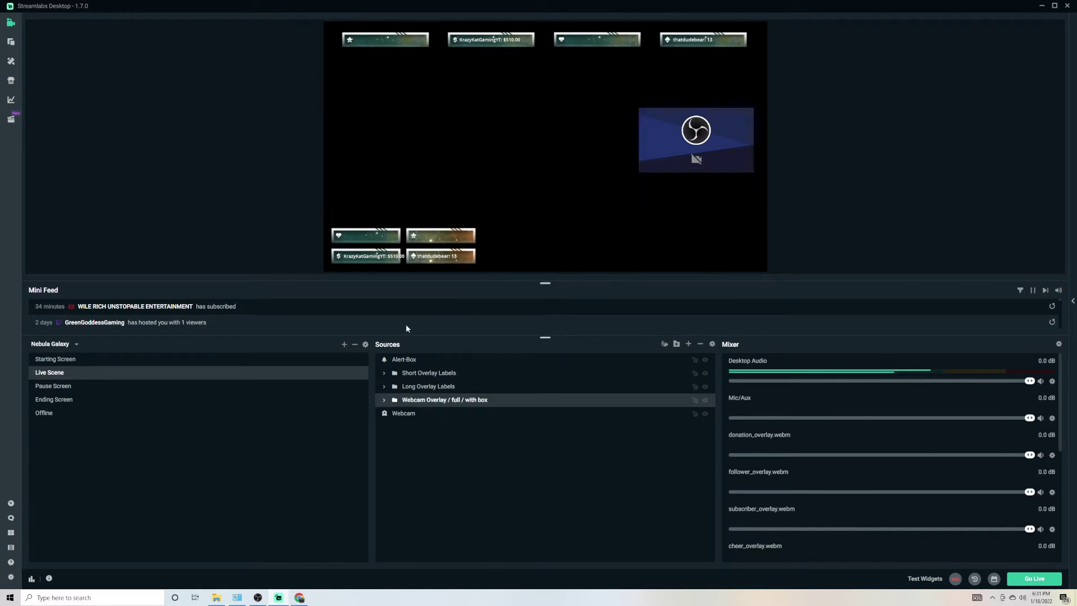
- Remove the Short Overlay Labels group and the Webcam source
click(422, 377)
right_click(422, 378)
click(470, 491)
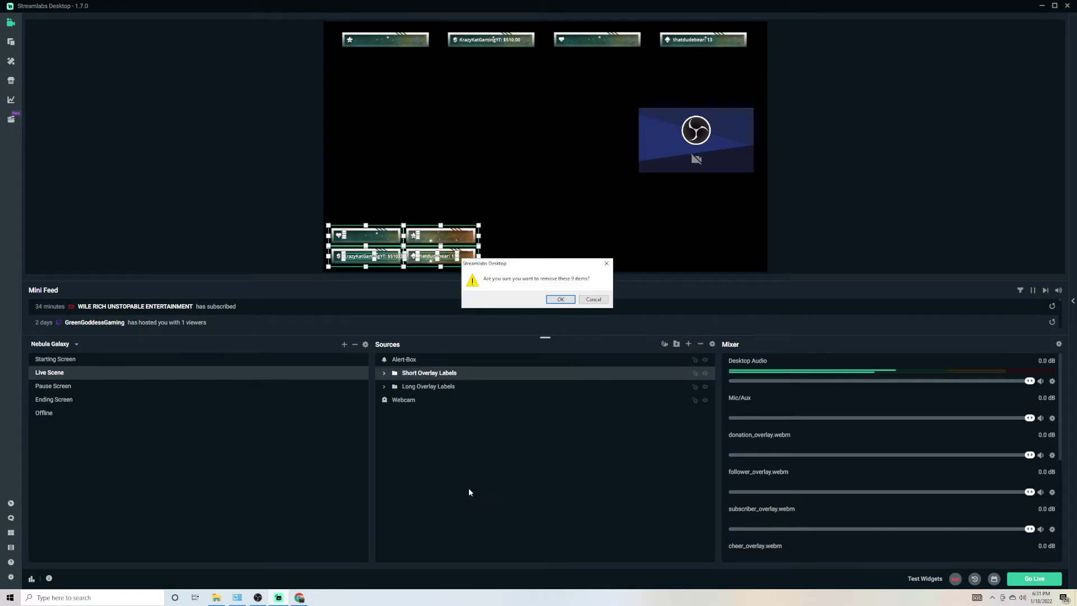
click(560, 299)
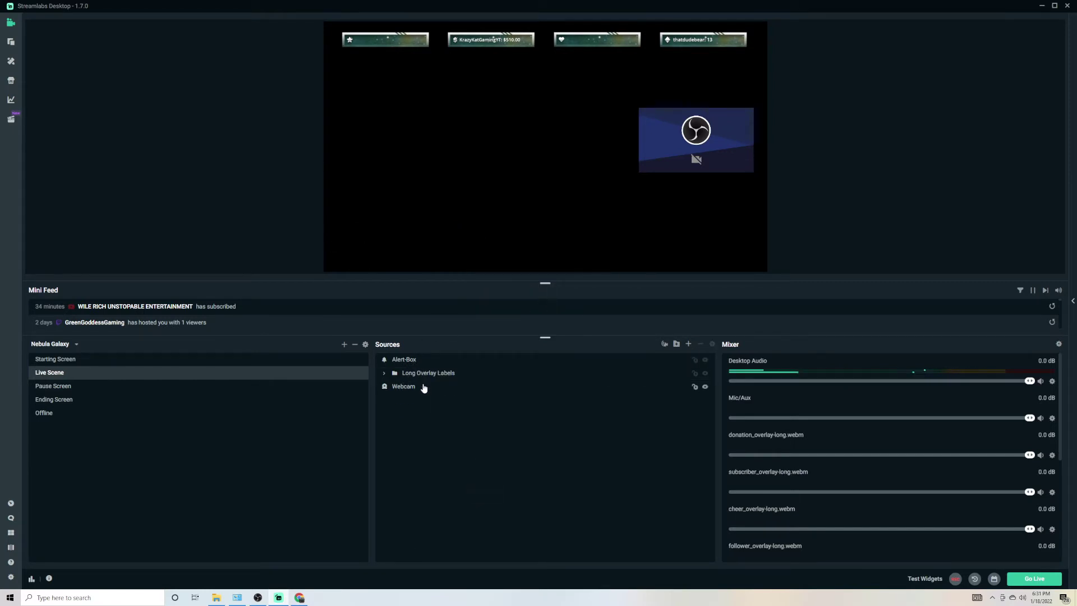
click(421, 375)
click(415, 386)
right_click(413, 387)
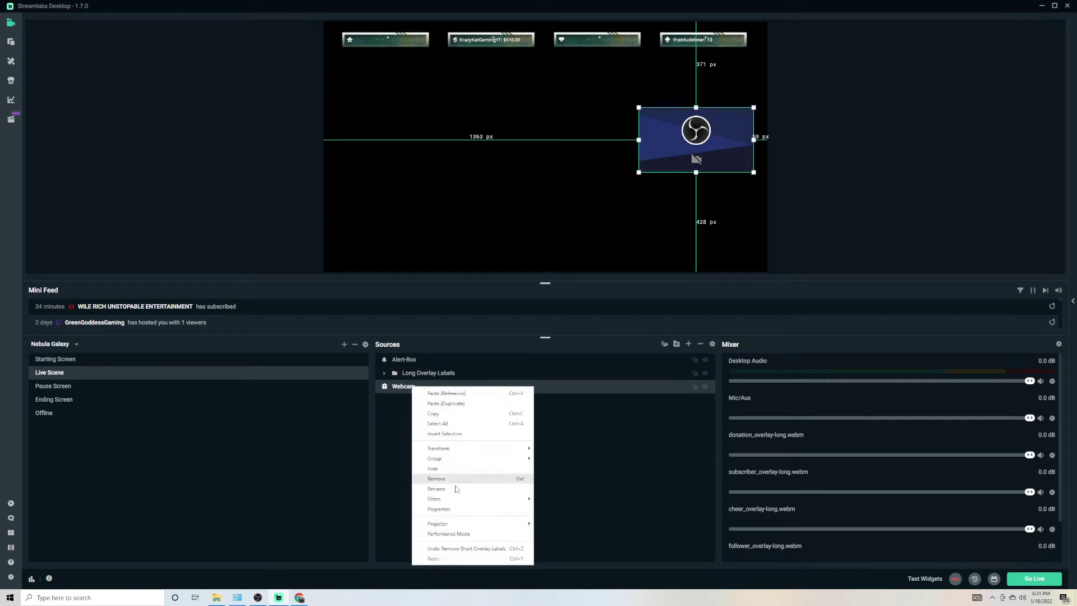
click(437, 478)
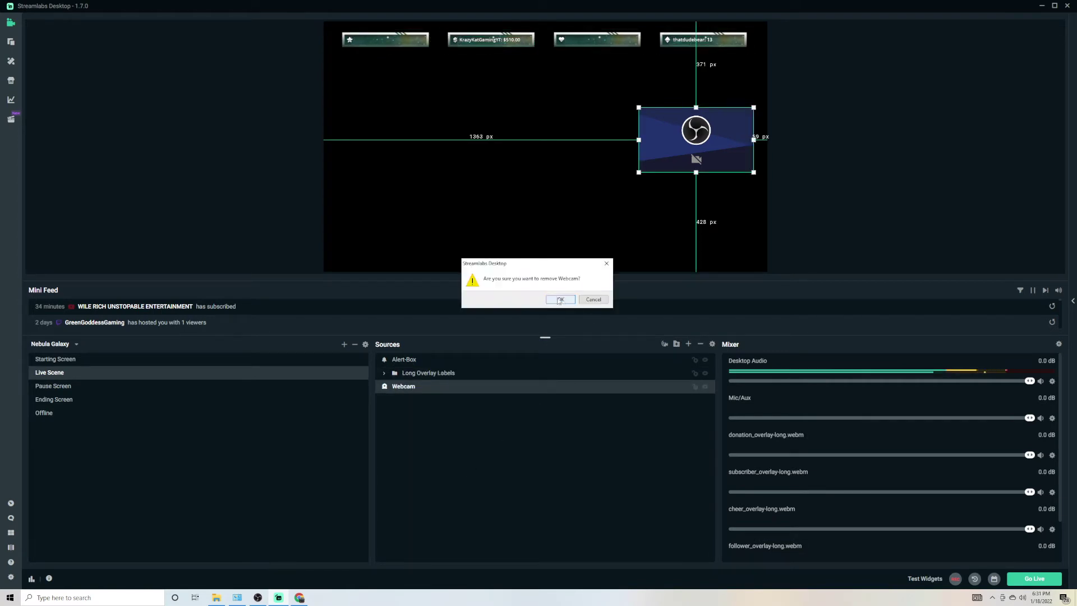
click(560, 300)
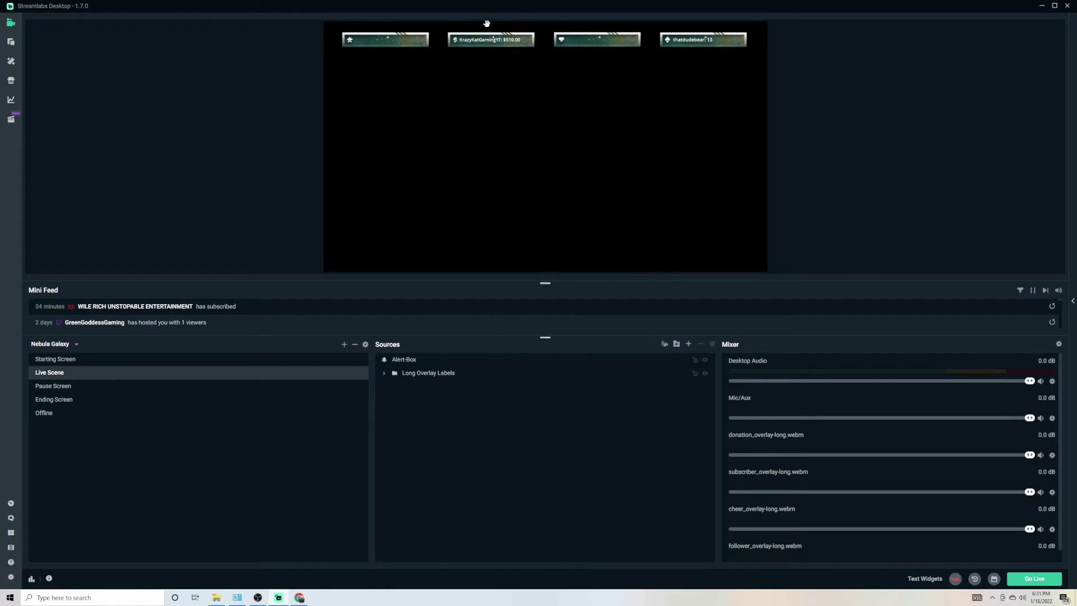
click(421, 375)
right_click(425, 375)
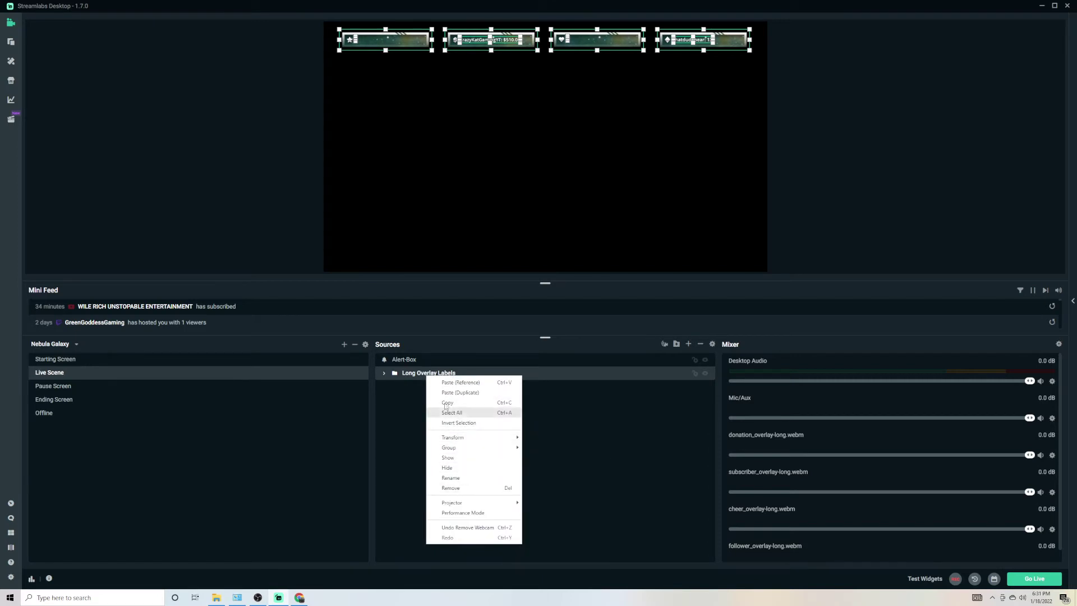
click(374, 321)
click(390, 362)
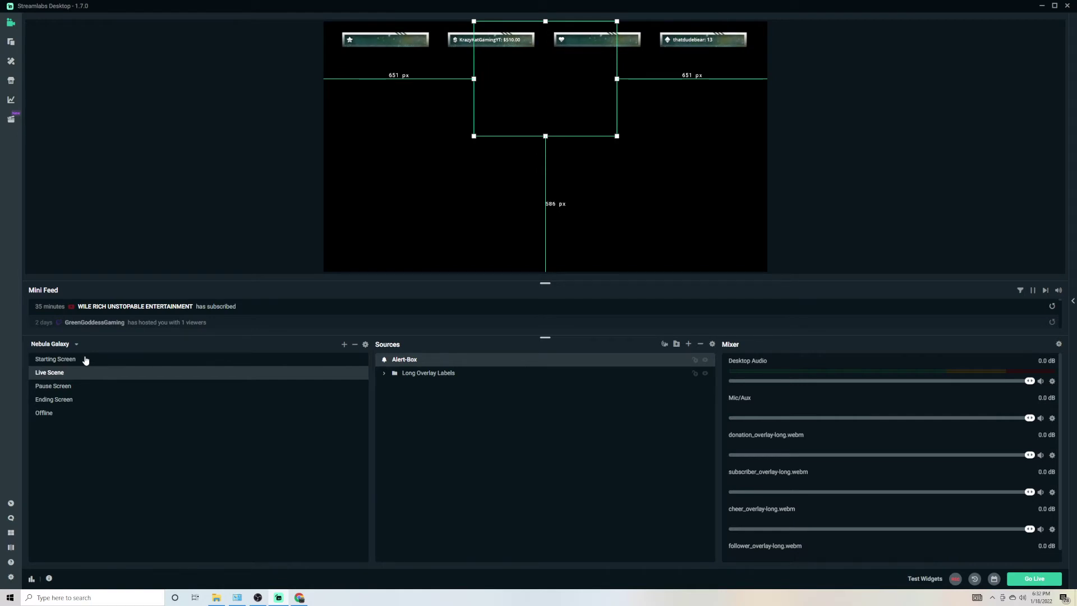
- Copy Stream Music.mp3 from Desktop > Stream Music and minimize File Explorer
click(1014, 123)
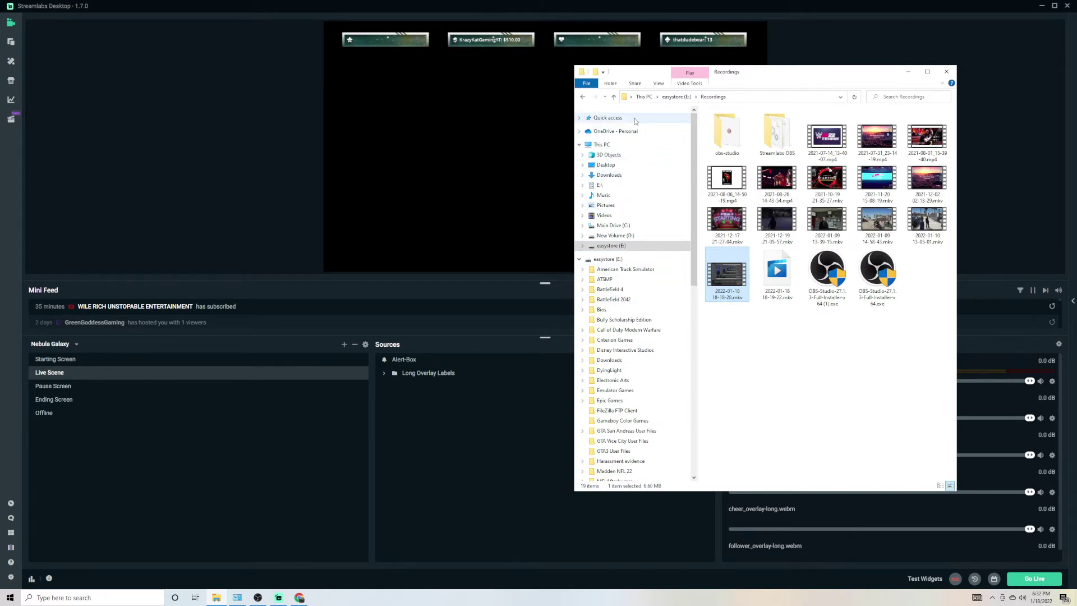
click(607, 117)
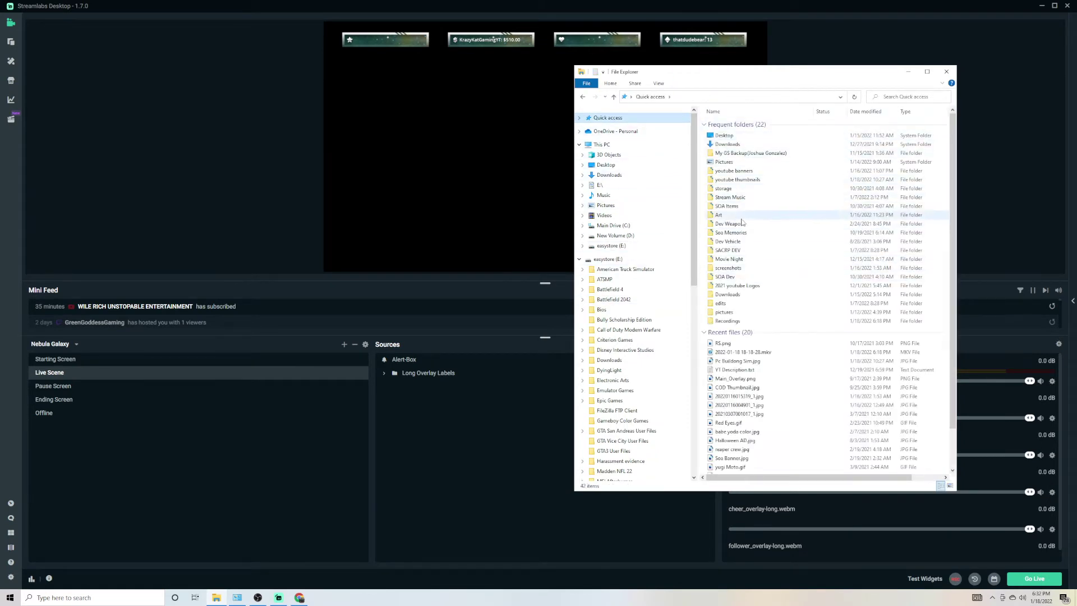
click(735, 197)
double_click(734, 197)
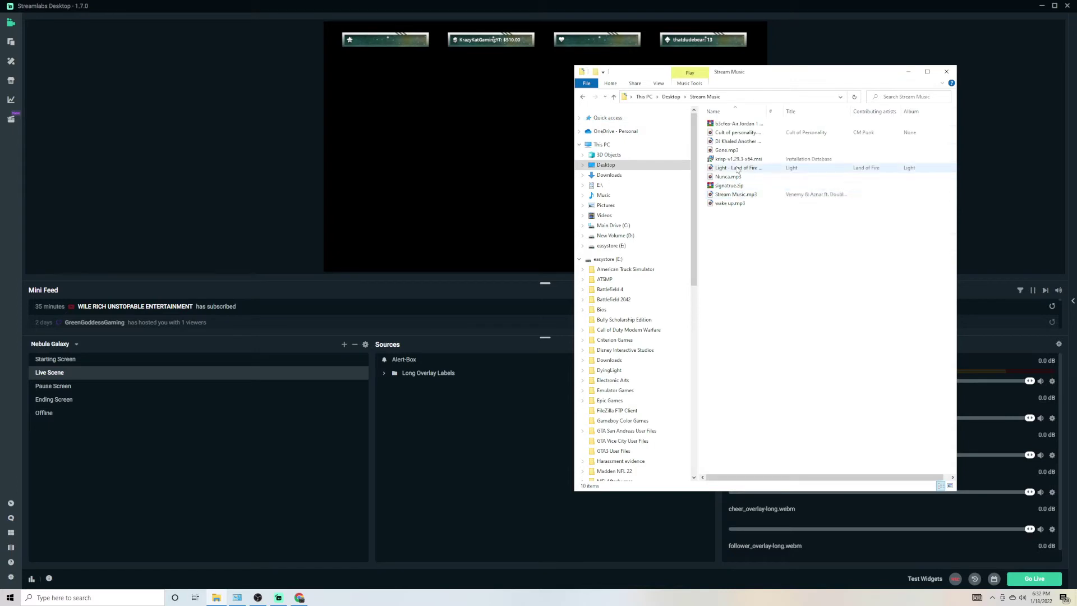
click(732, 196)
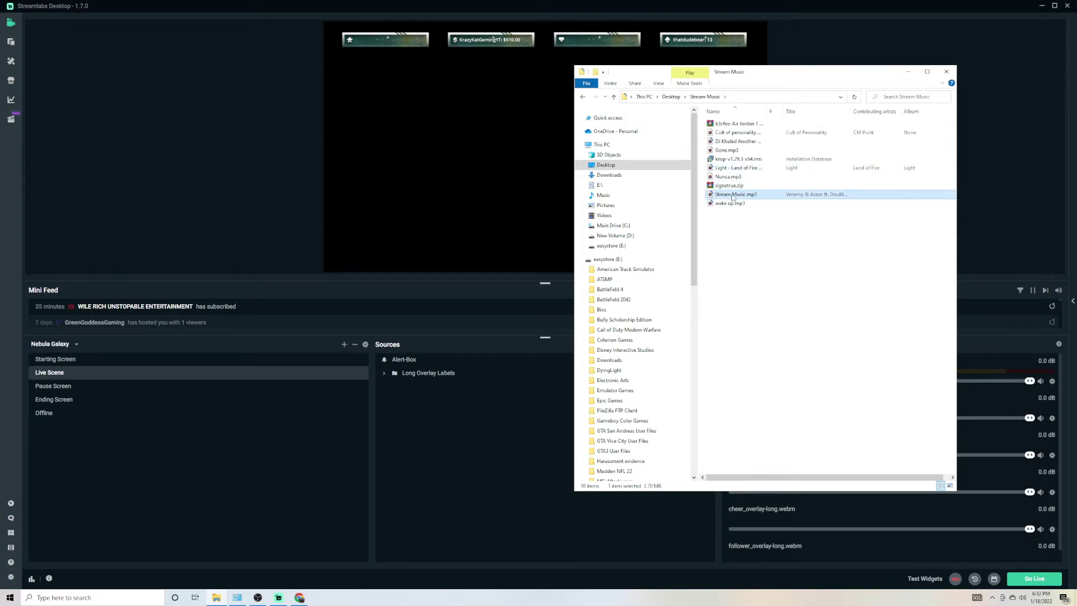
right_click(732, 193)
click(760, 370)
click(907, 71)
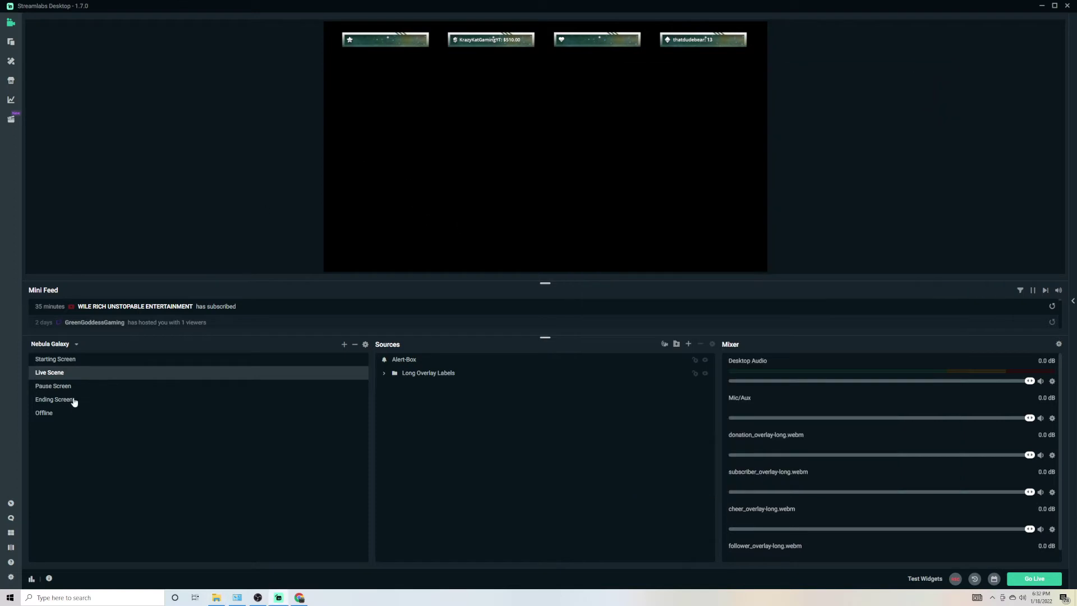
- Paste Stream Music.mp3 by reference into the Starting Screen scene
click(76, 360)
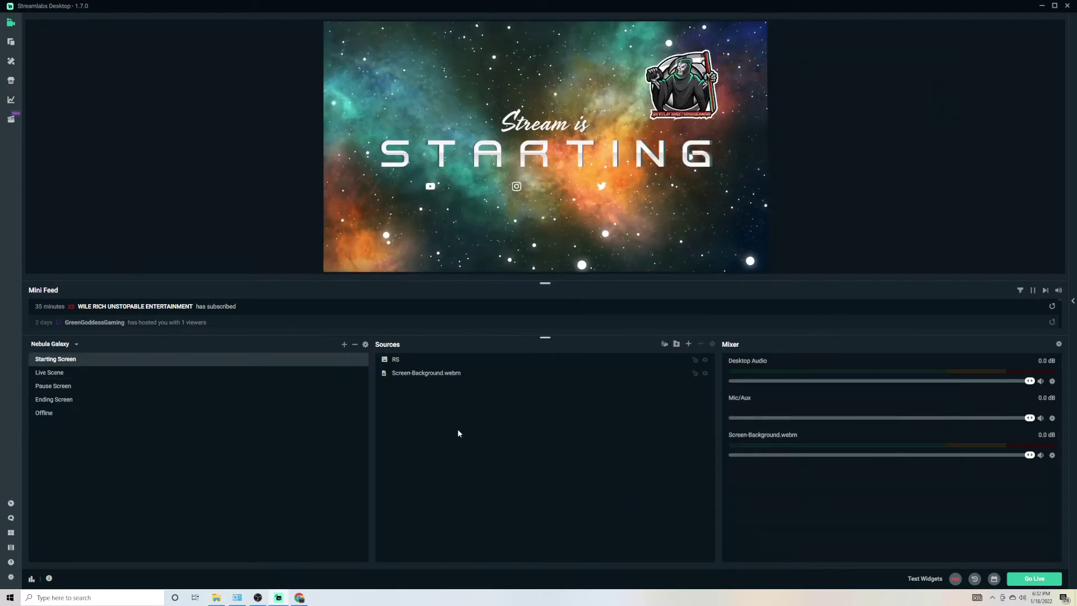
right_click(457, 430)
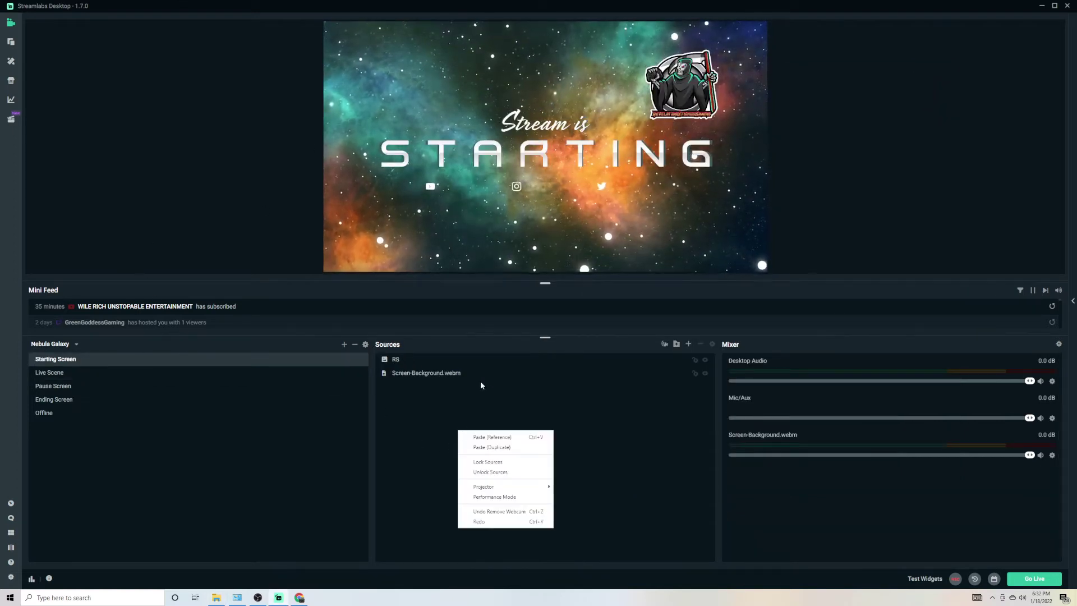
click(493, 438)
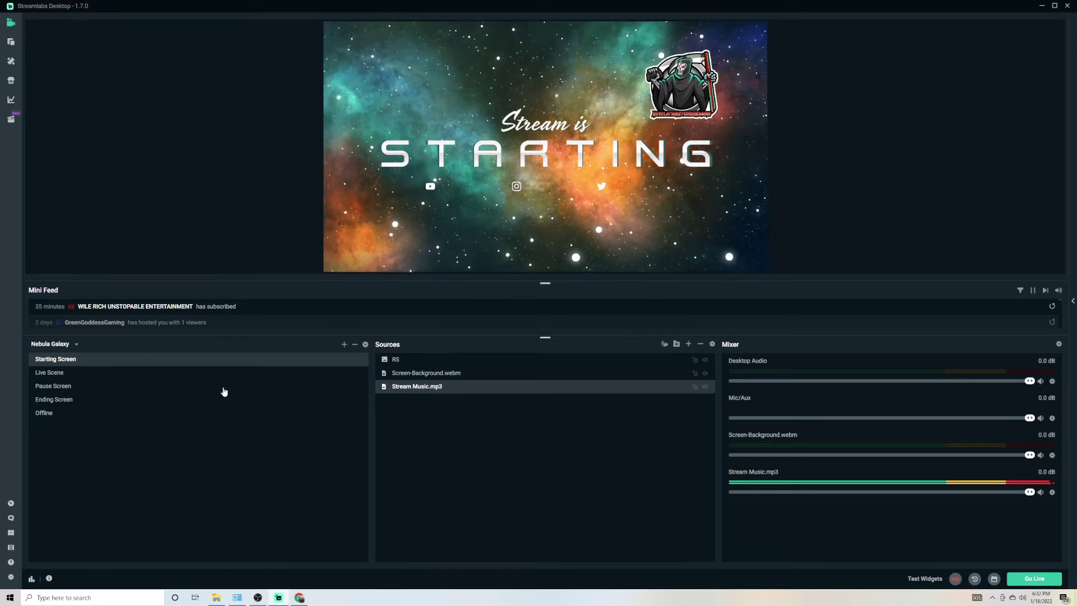
click(79, 388)
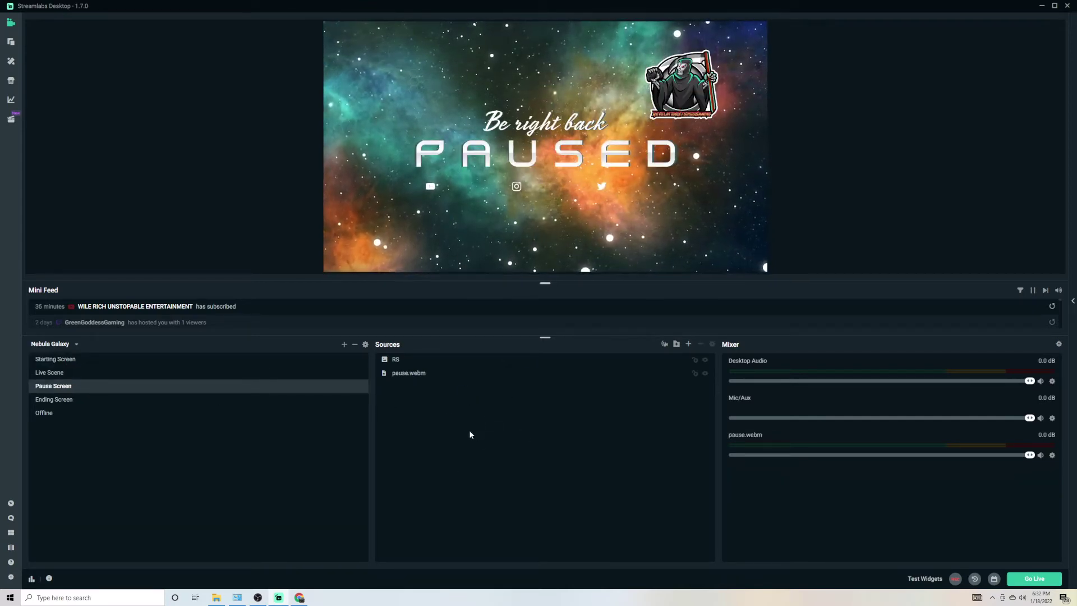
- Paste Stream Music.mp3 into Pause Screen and move it below the other sources
right_click(469, 434)
click(505, 442)
drag(450, 360, 453, 396)
- Paste Stream Music.mp3 into Ending Screen and place it below ending.webm
click(69, 400)
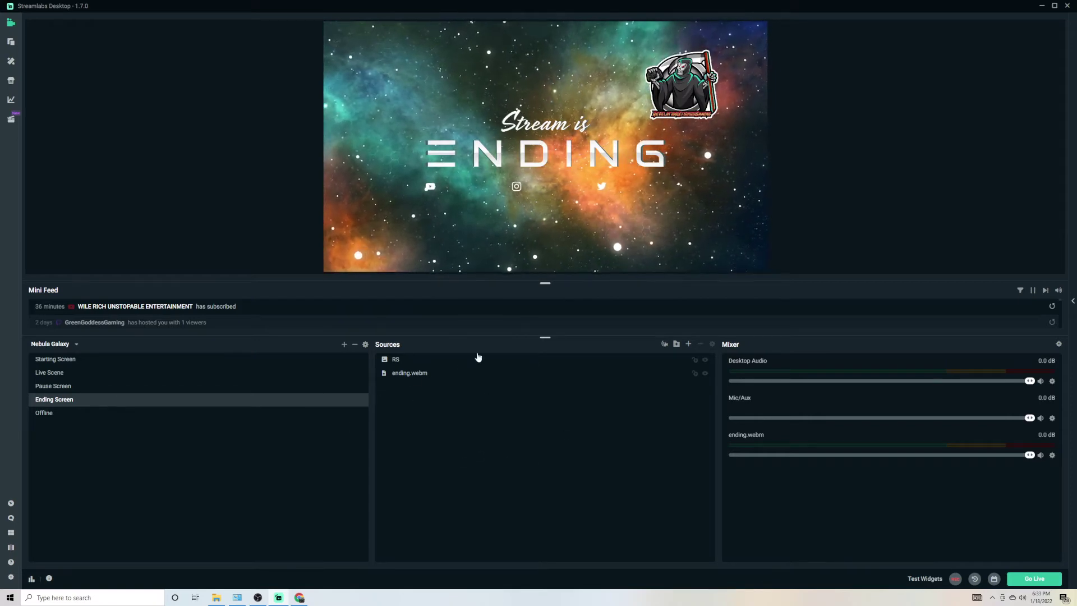
right_click(496, 445)
click(508, 396)
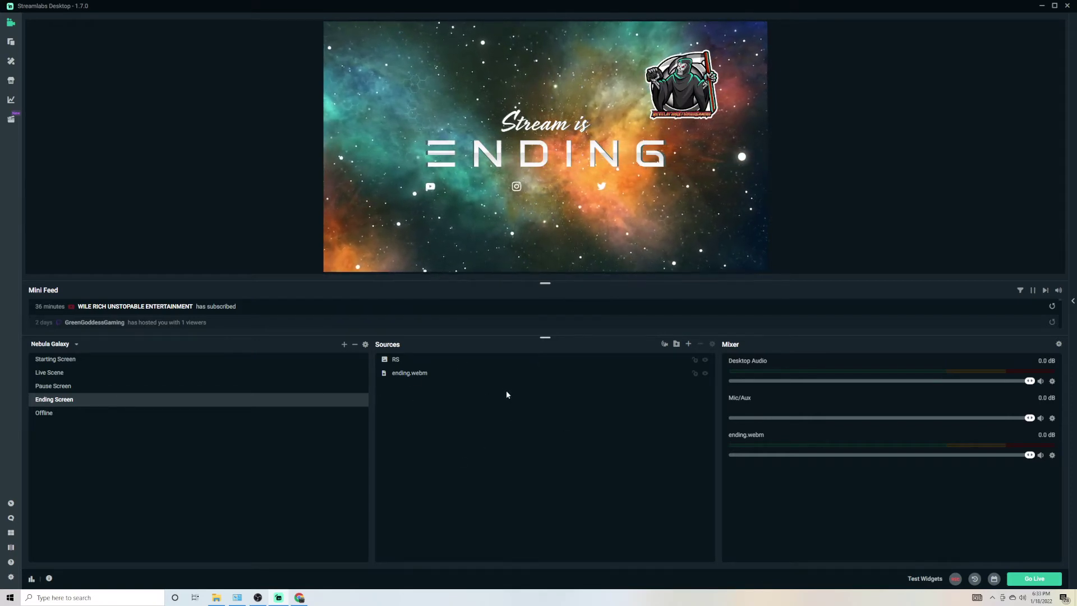
drag(476, 361, 484, 412)
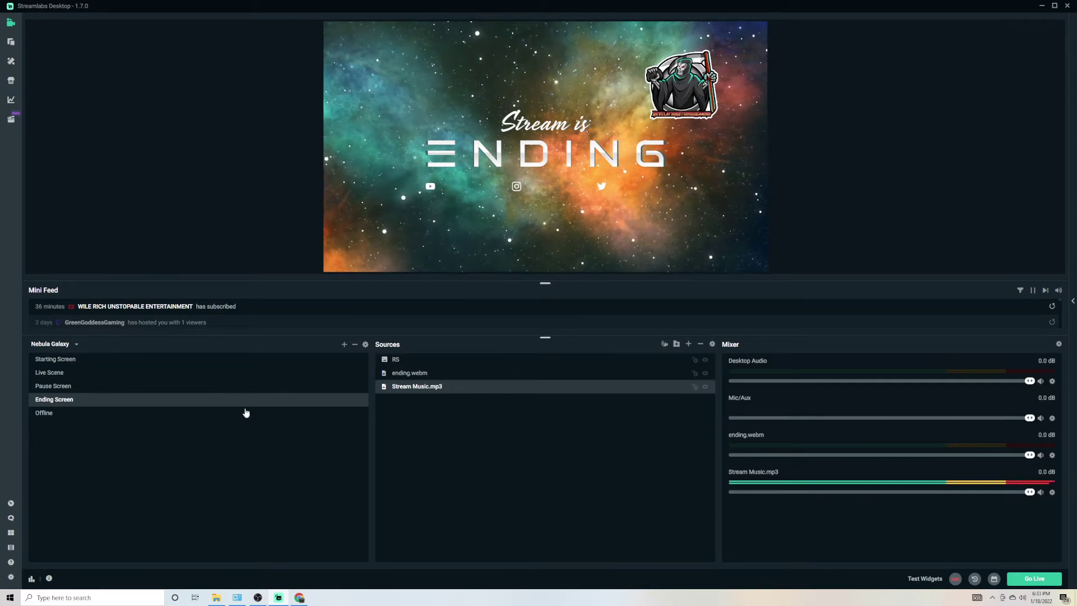
click(53, 372)
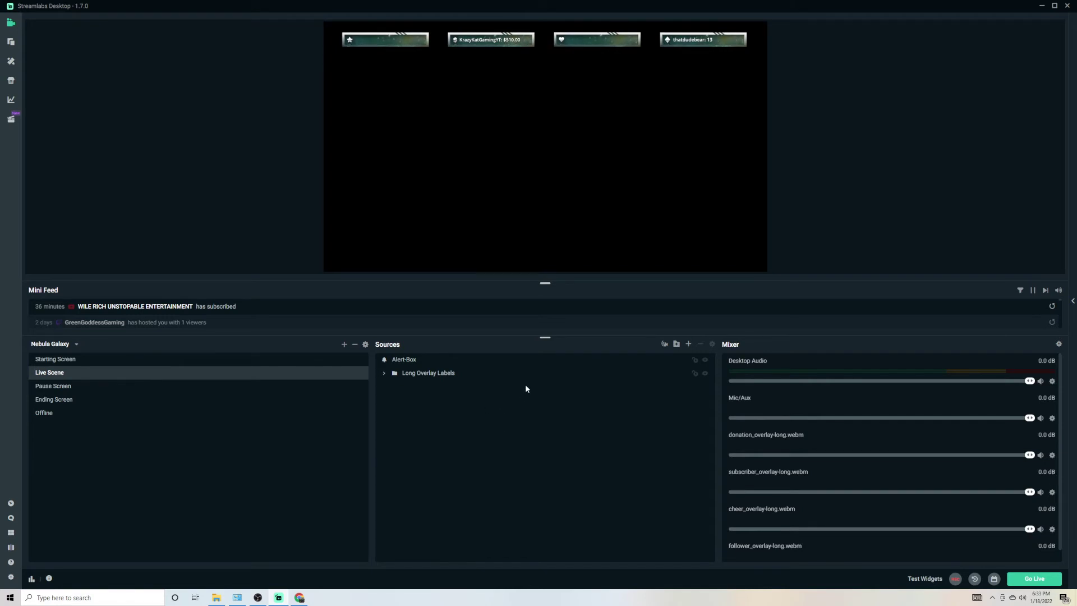
- Add a Display Capture of Display 1 to Live Scene, placed beneath Alert-Box and Long Overlay Labels
click(688, 344)
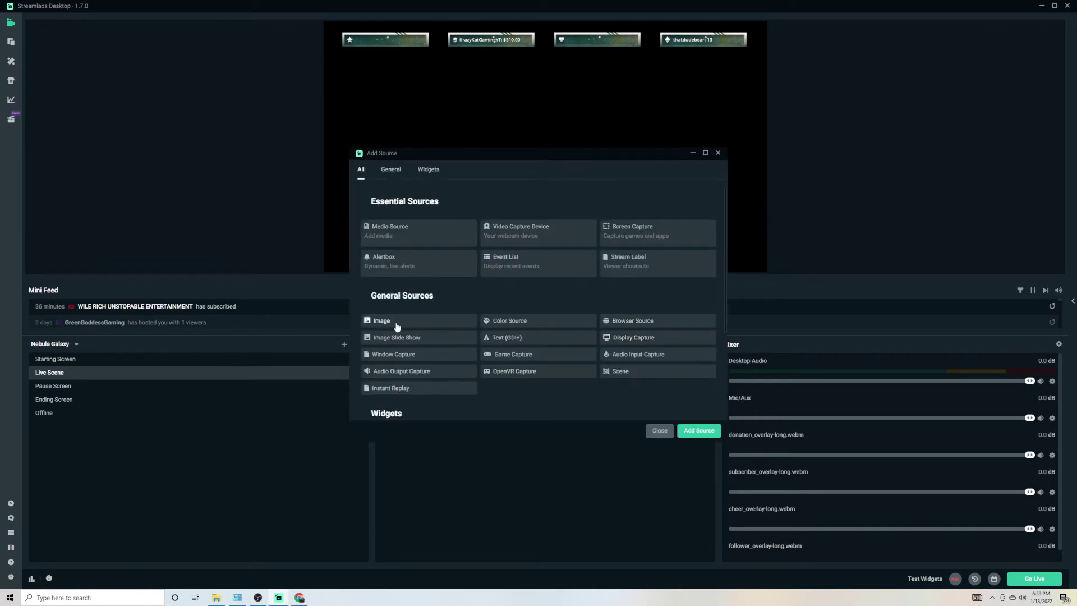
click(629, 340)
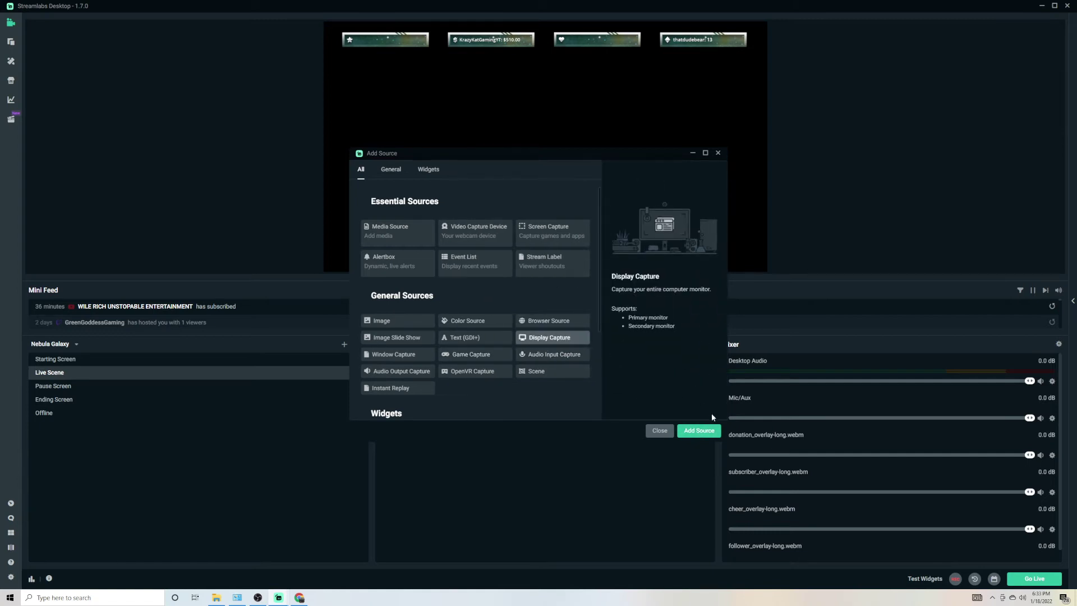
click(696, 430)
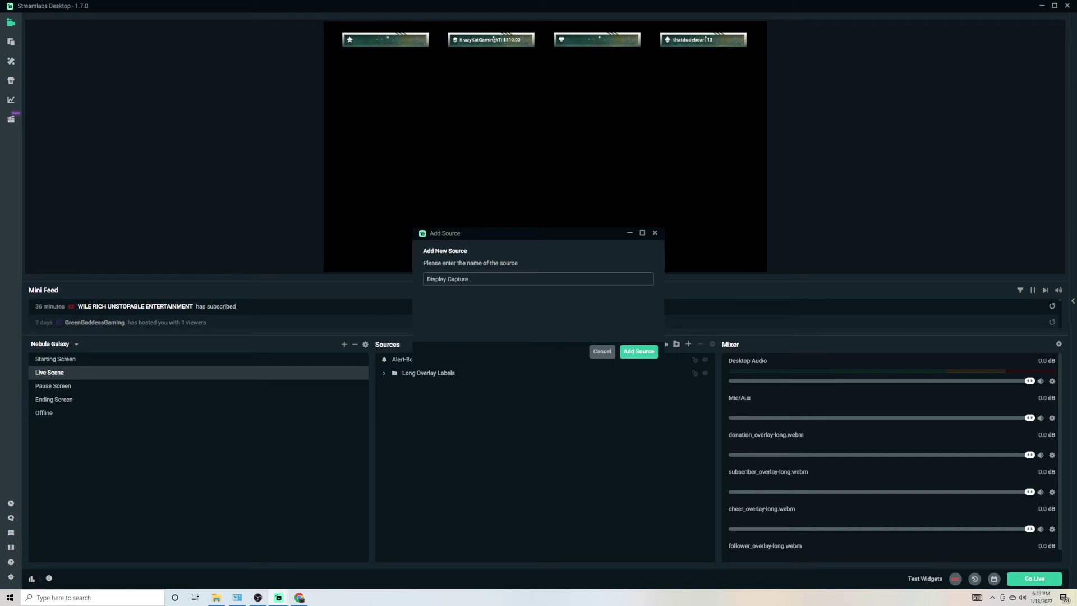
click(638, 352)
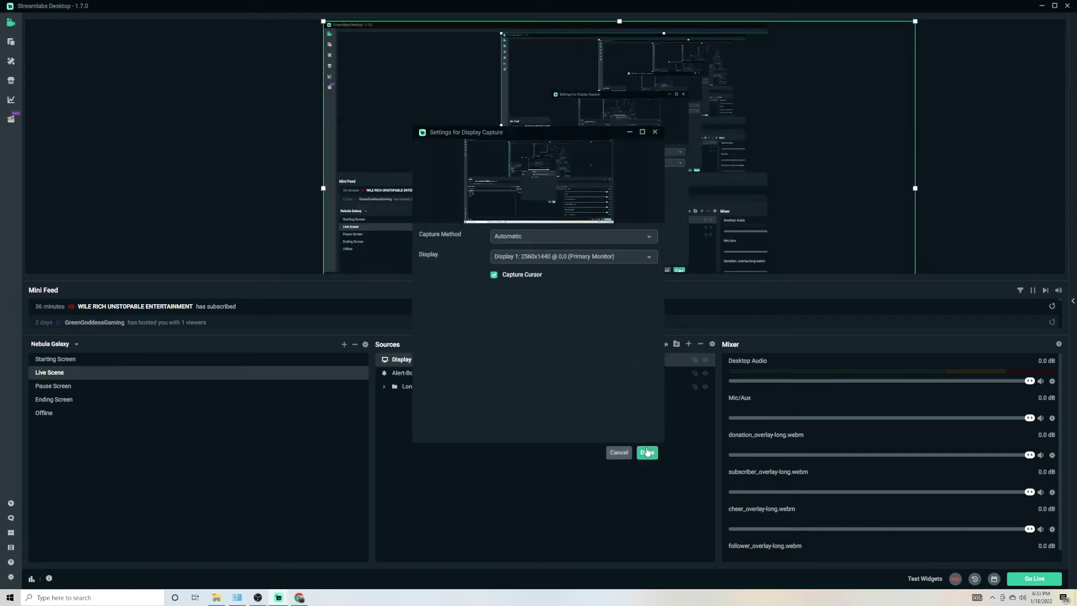
click(647, 452)
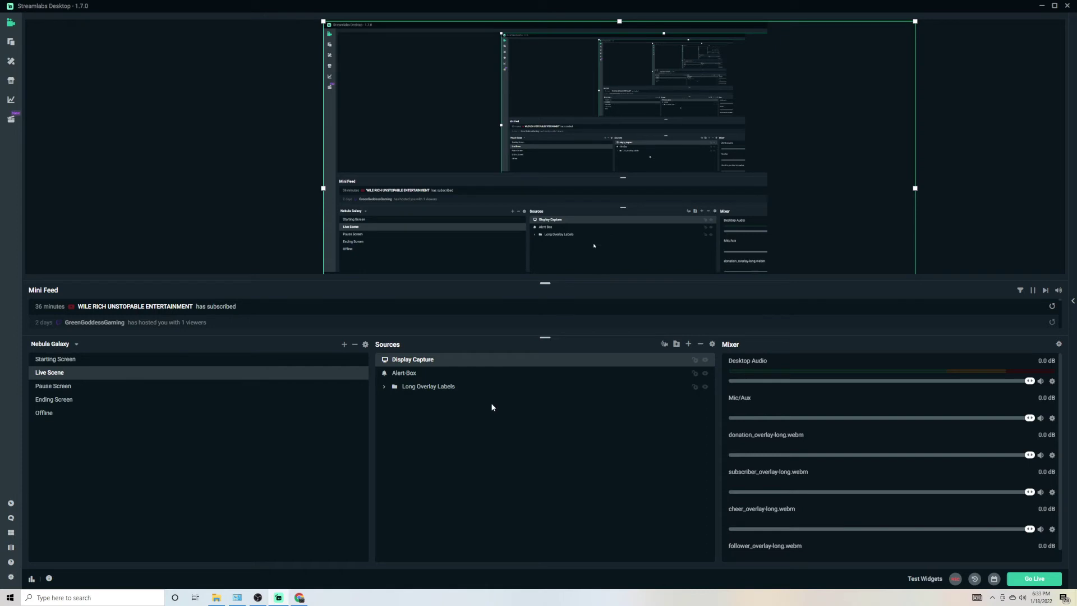
drag(492, 407, 483, 410)
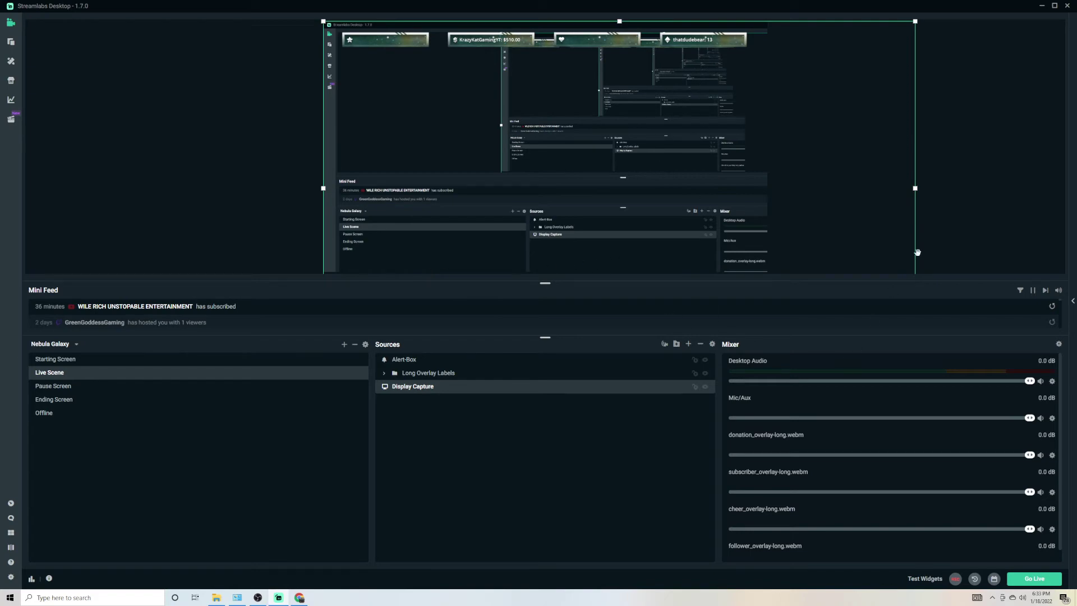
- Maximize the window and apply Transform > Fit to Screen to the Display Capture source
click(1054, 6)
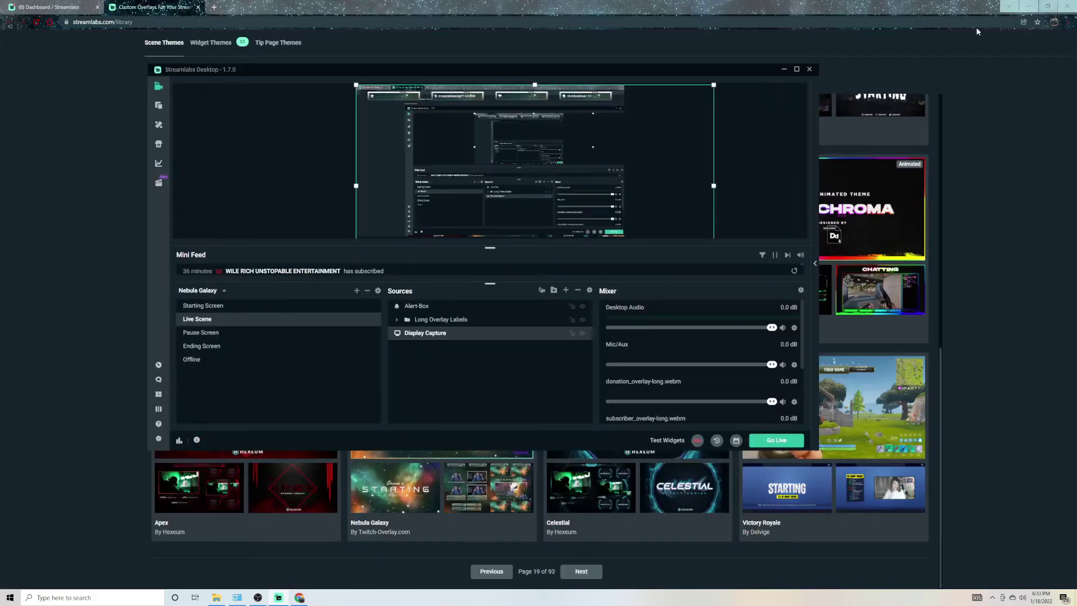
click(796, 69)
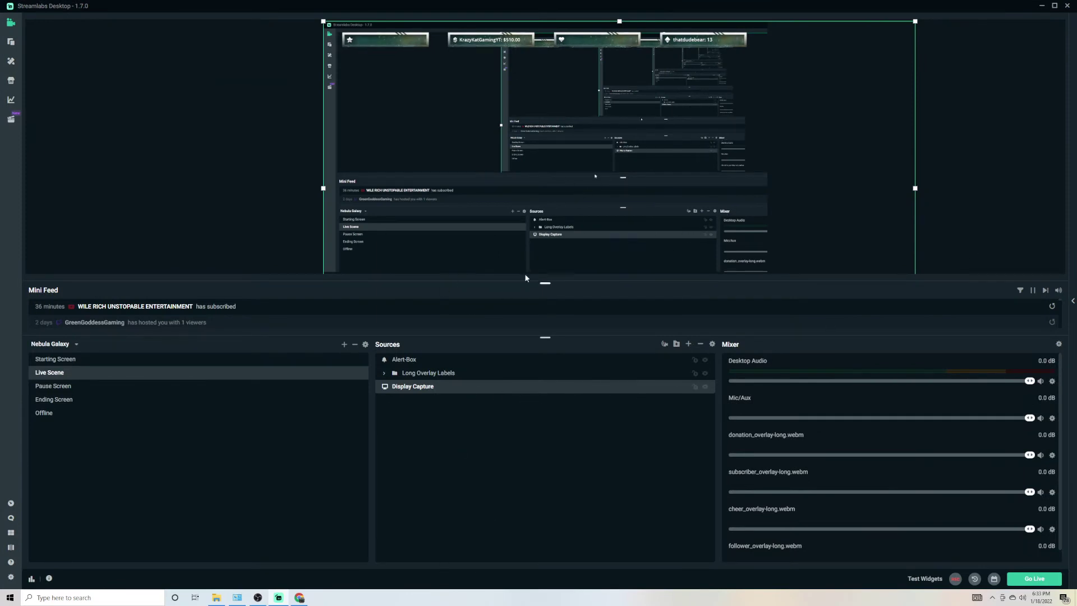
right_click(410, 389)
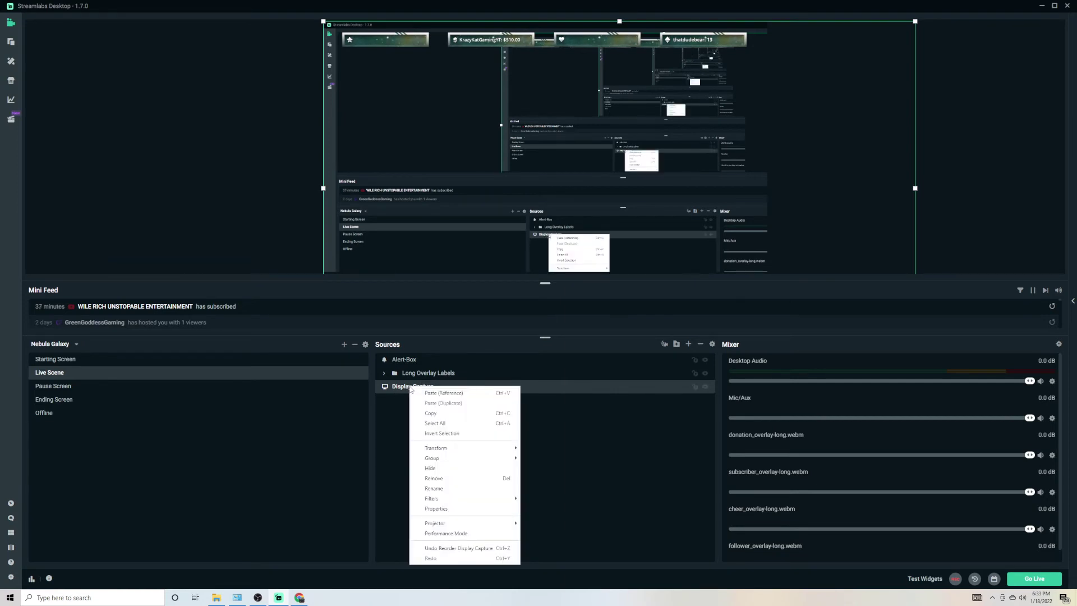
mouse_move(439, 451)
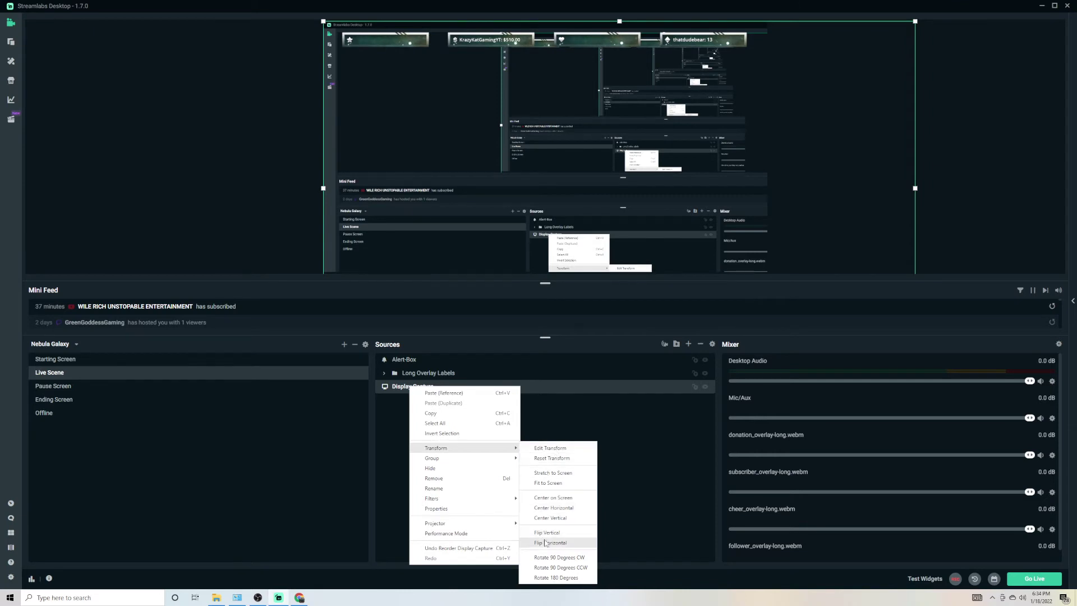
click(548, 483)
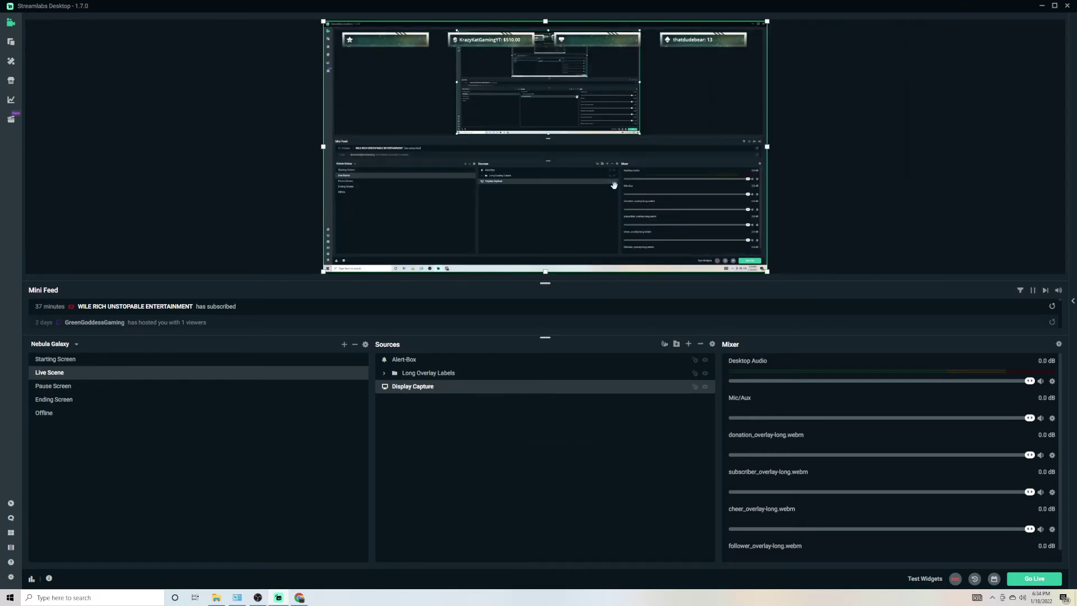